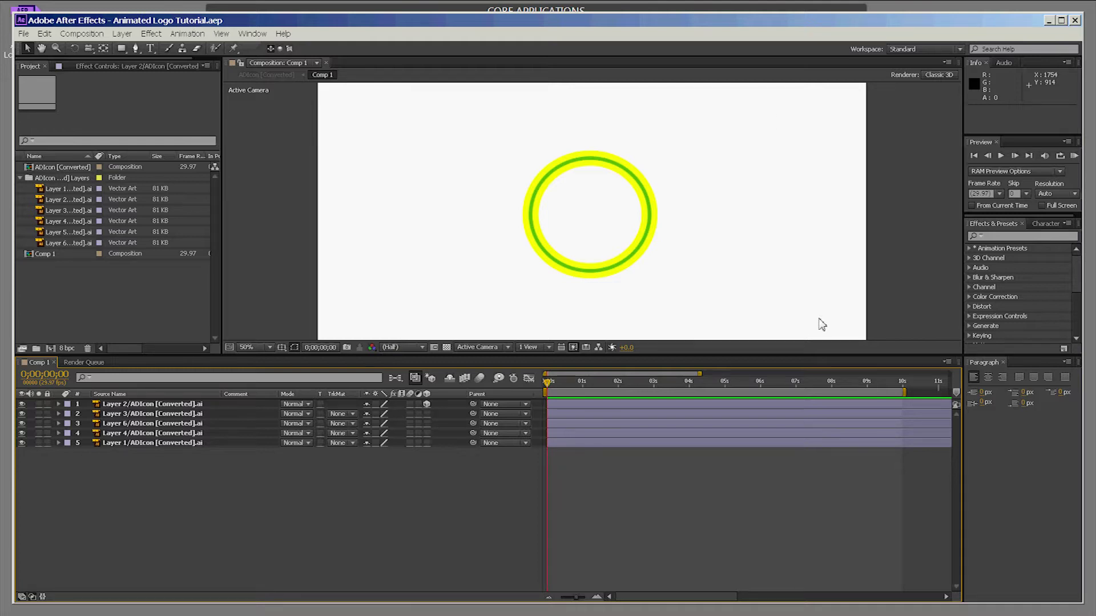
Maximize the application window
double_click(760, 23)
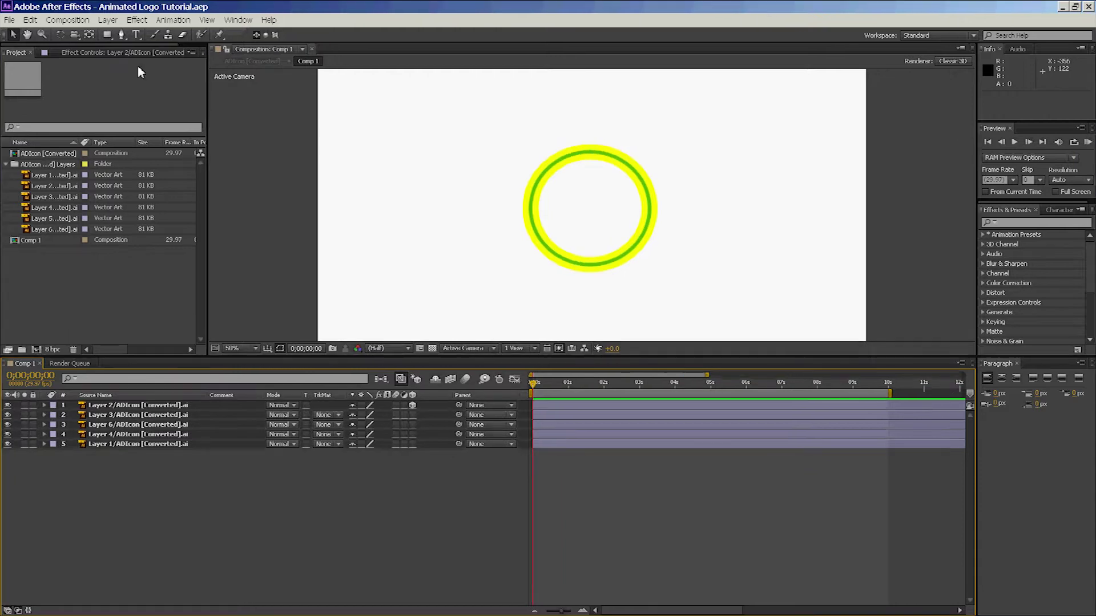
click(11, 20)
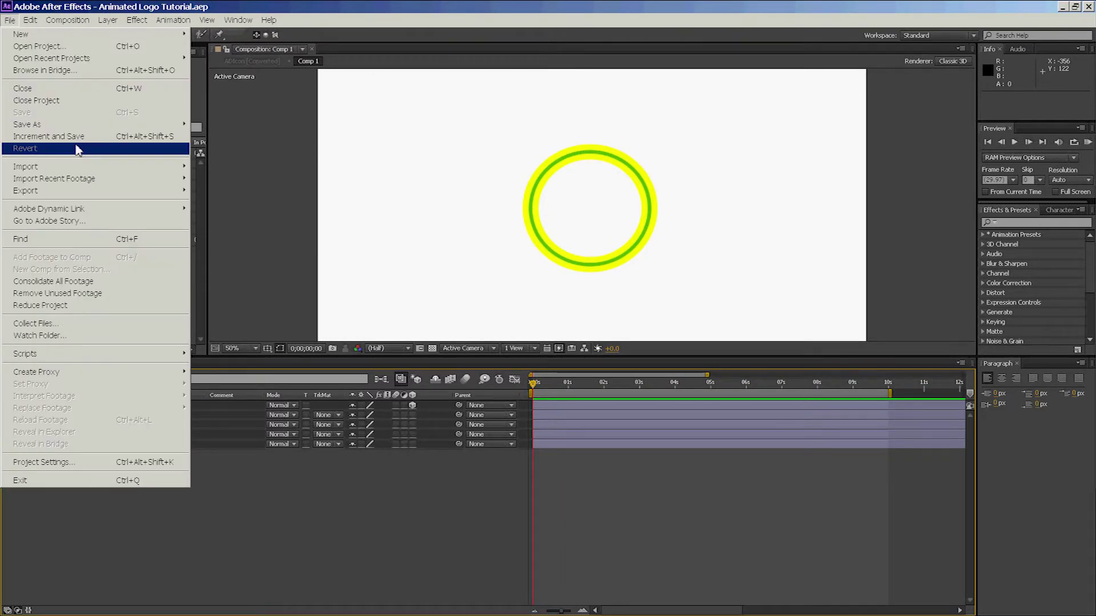
key(Escape)
key(Escape)
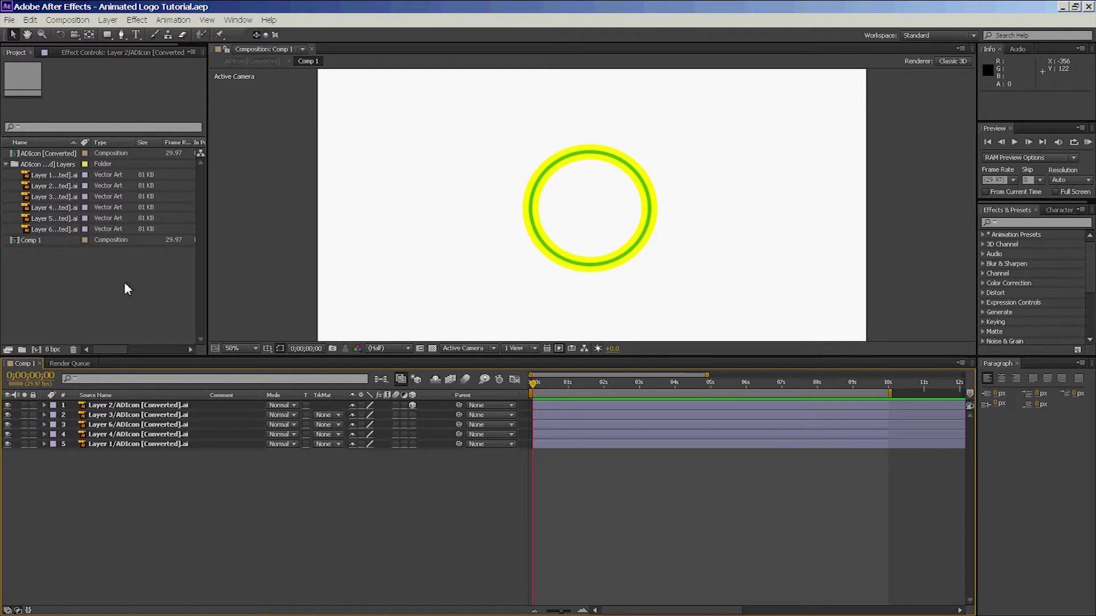
right_click(124, 282)
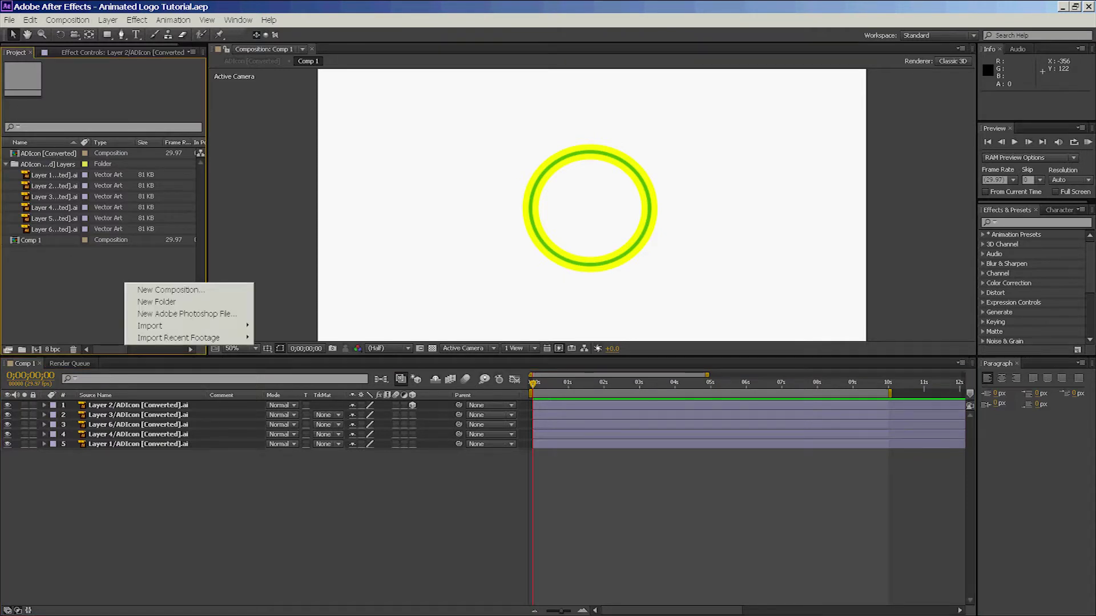
mouse_move(152, 329)
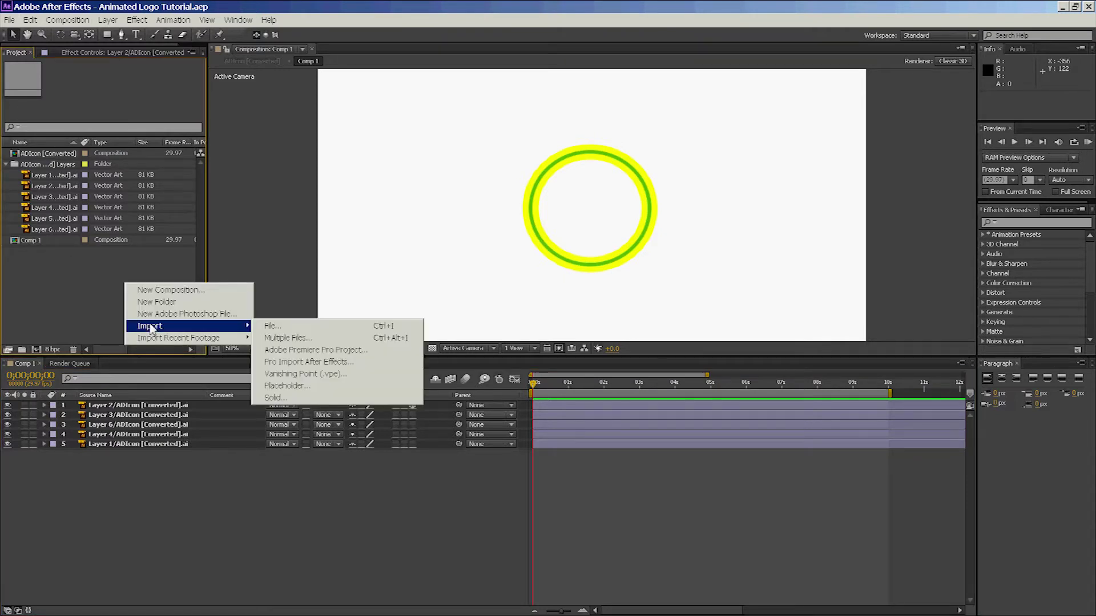
click(299, 331)
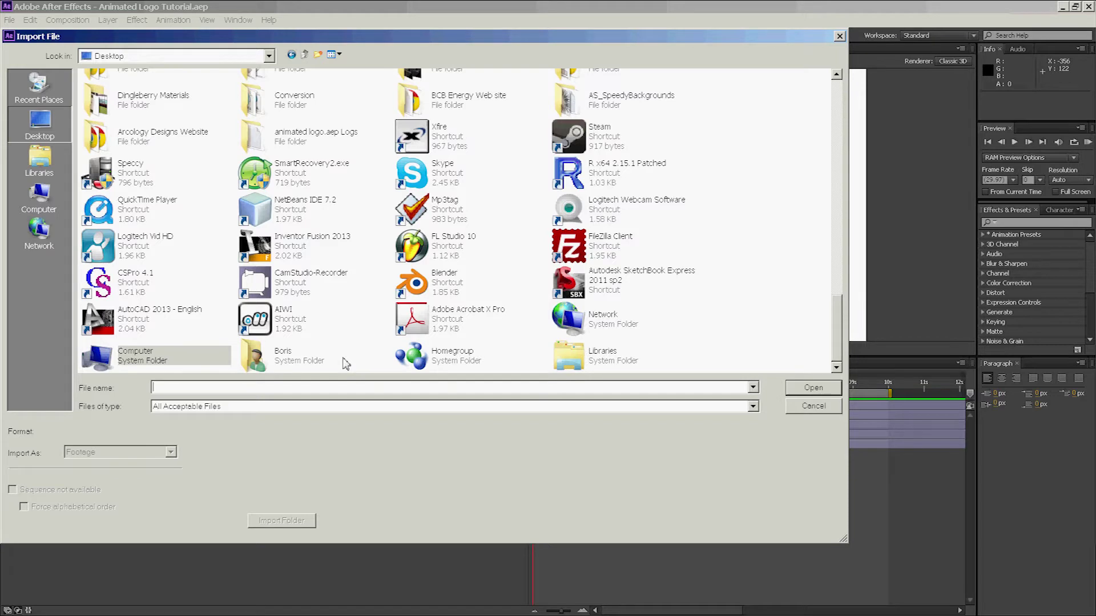
text(ar)
key(Down)
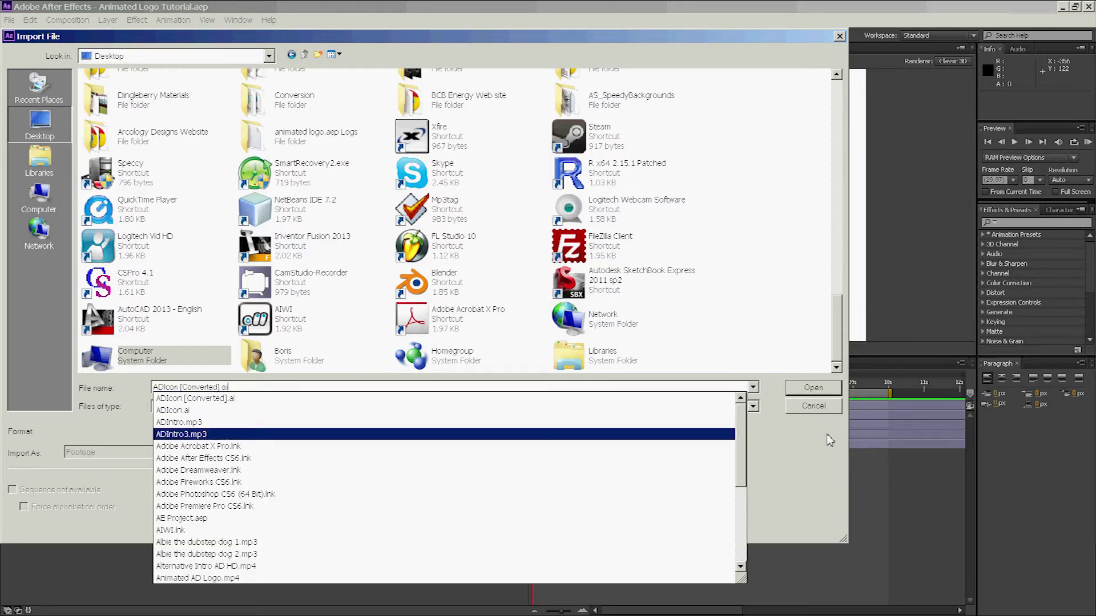
click(831, 406)
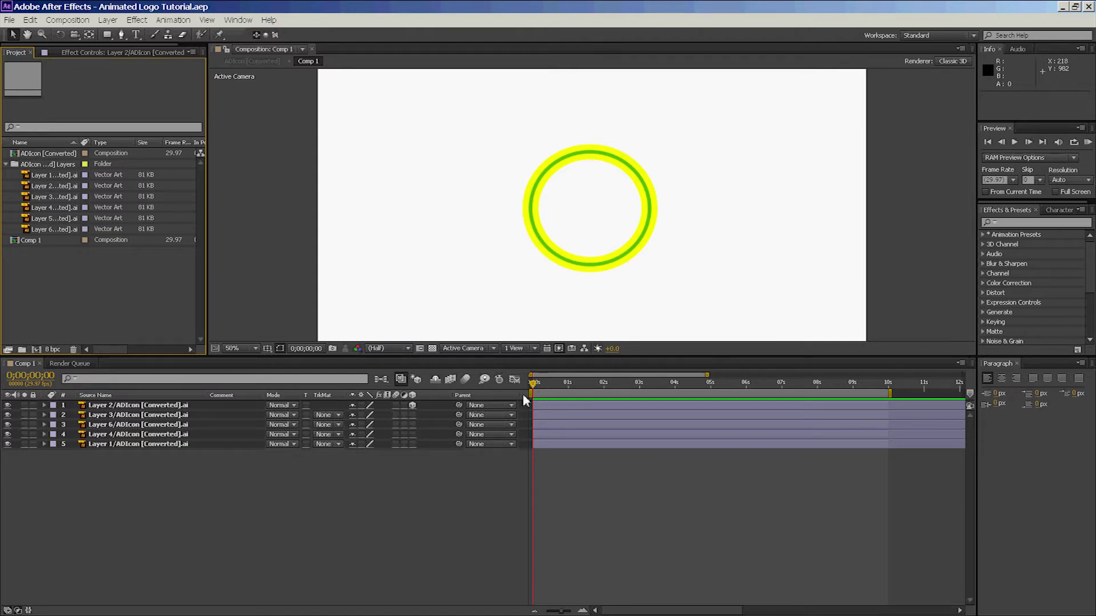
At 0;00;02;05, toggle Layers 1, 4, 3 and 2 off and on individually to identify their parts of the logo
drag(522, 393, 615, 395)
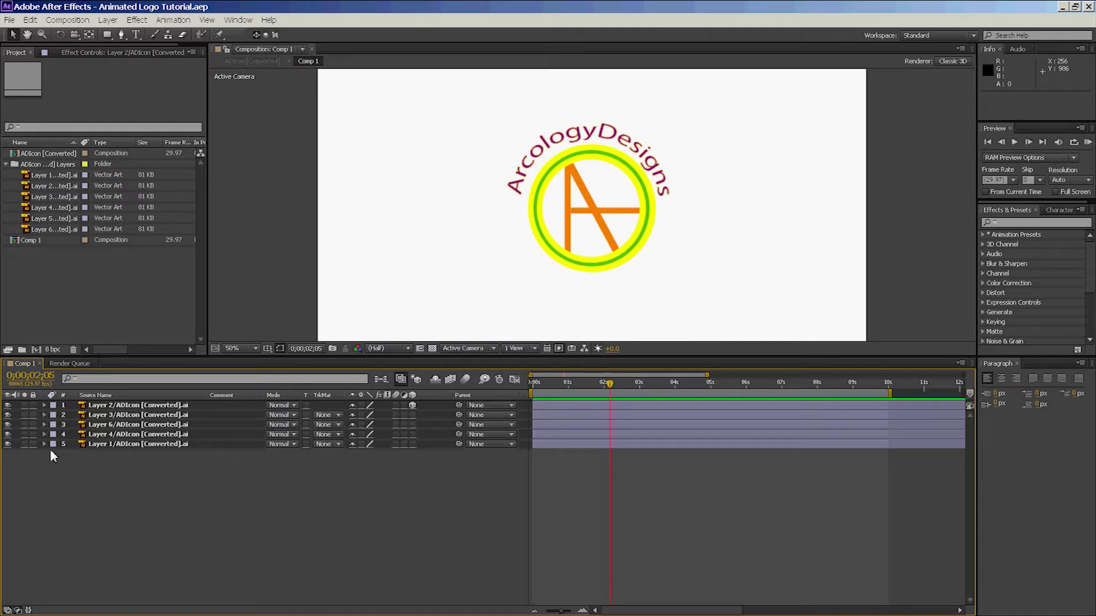
click(8, 444)
click(8, 444)
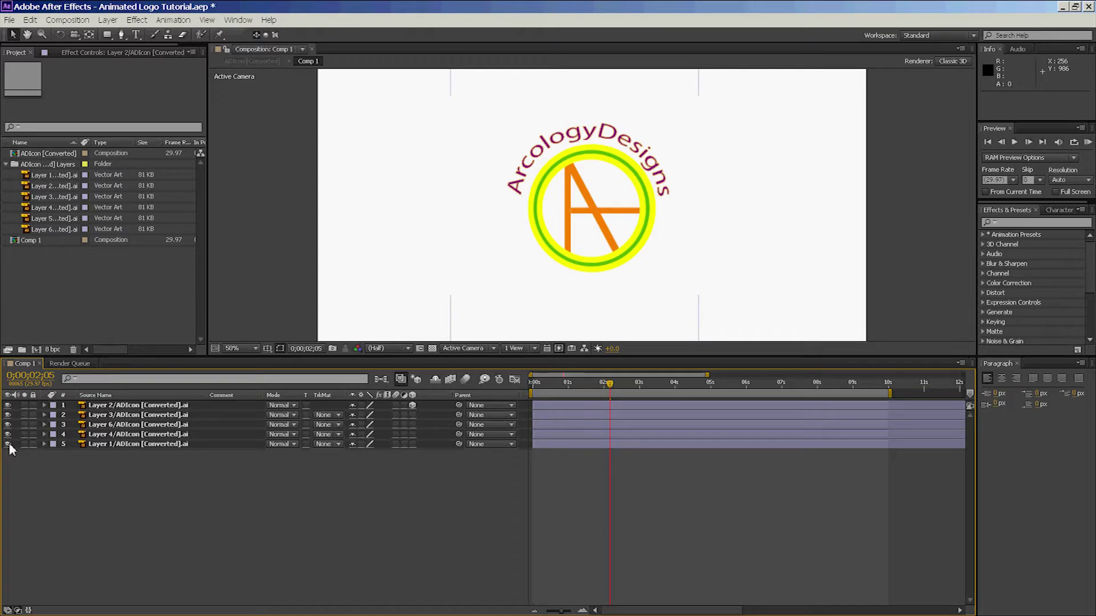
click(8, 435)
click(8, 434)
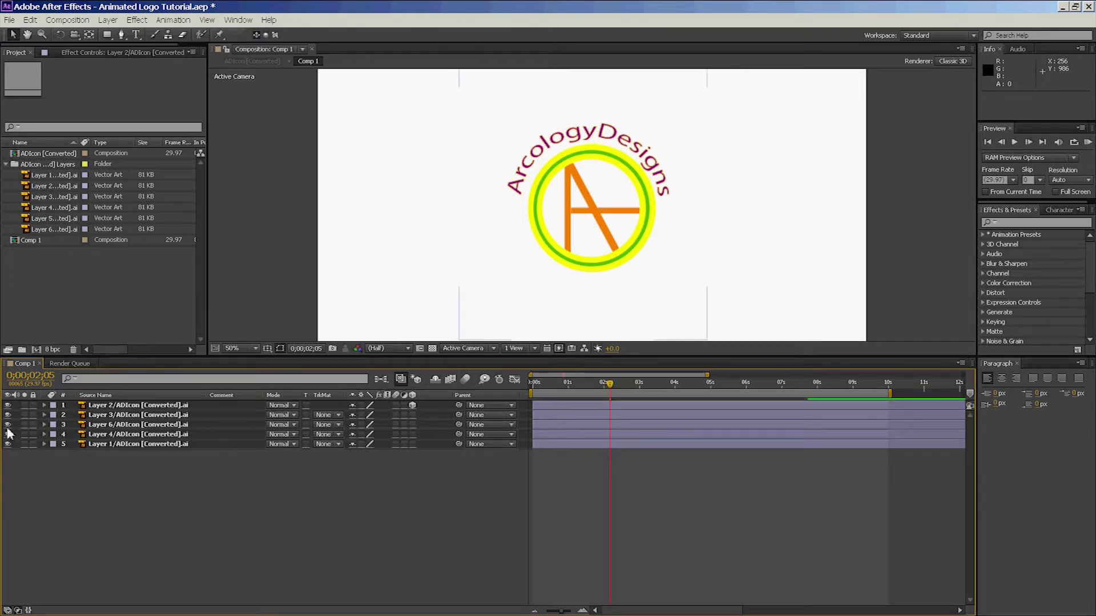
click(8, 415)
click(8, 415)
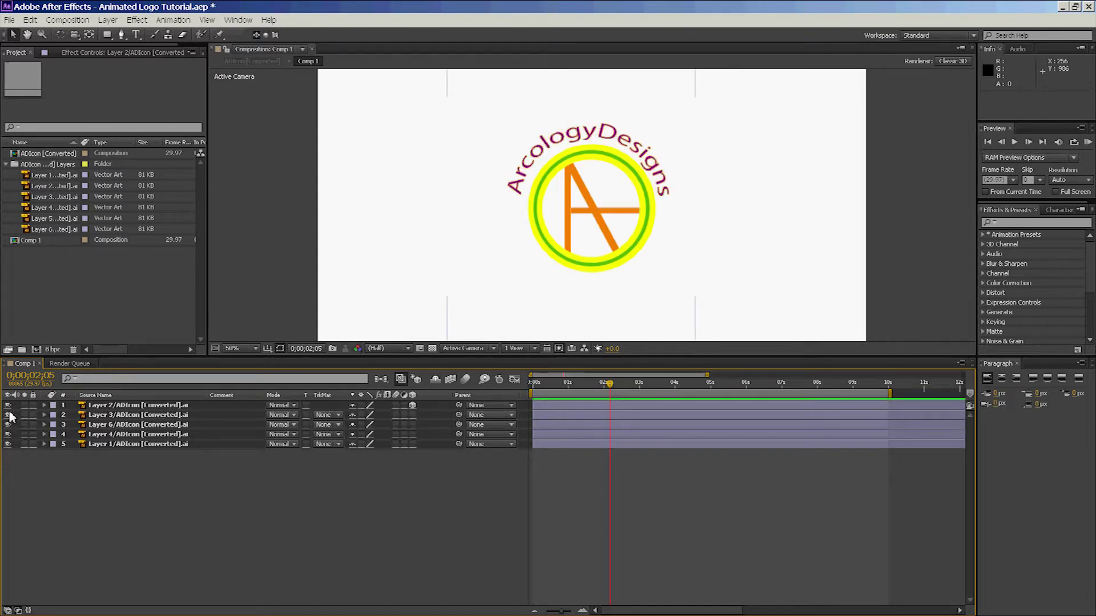
click(8, 405)
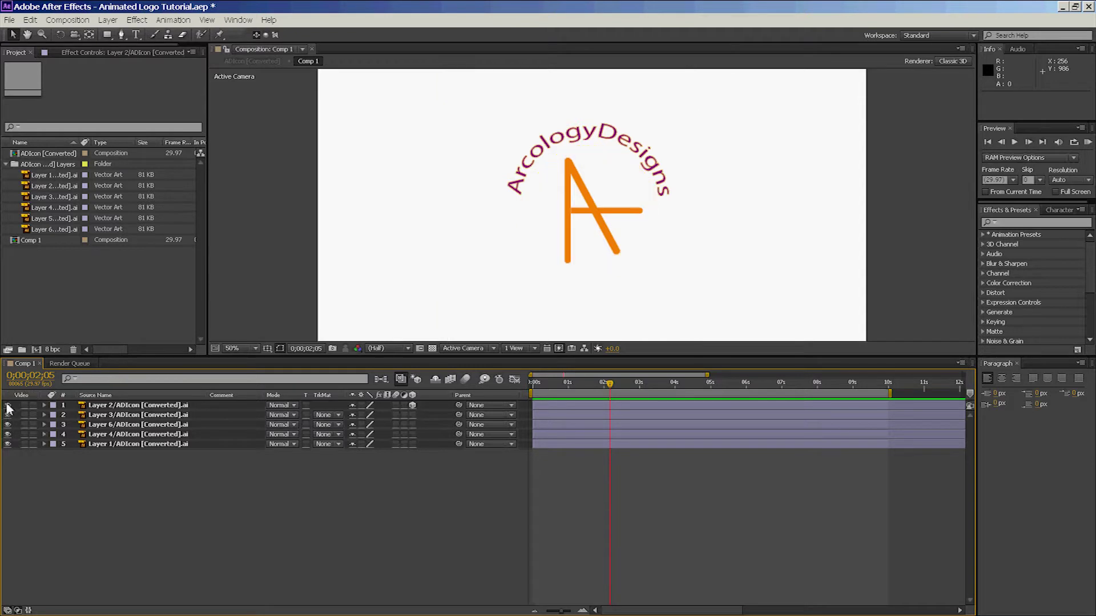
click(8, 406)
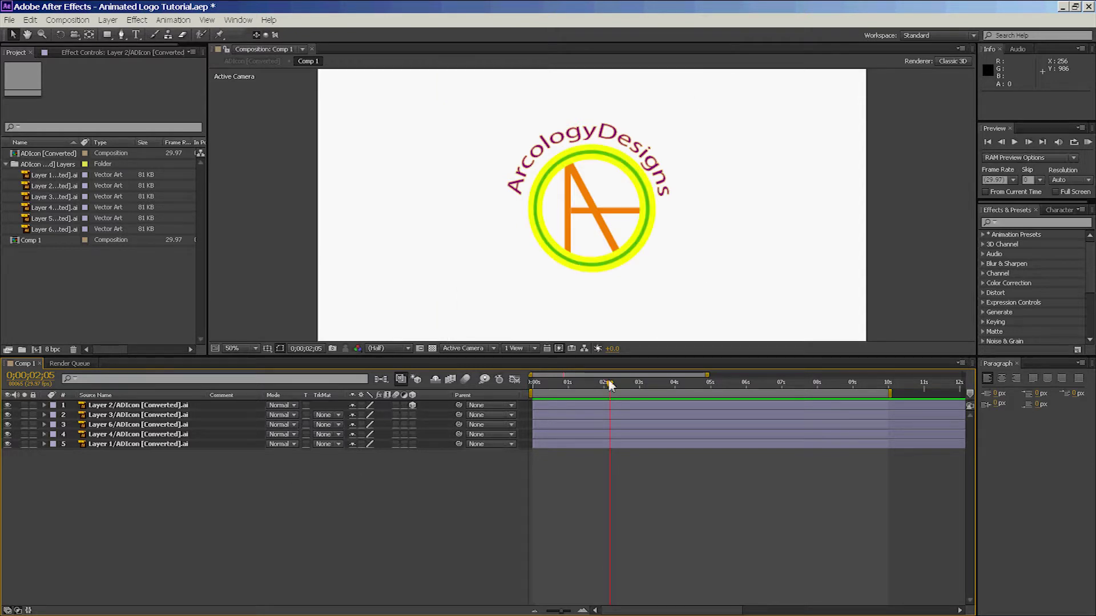
Scrub through the logo animation to about 9 seconds, return to the start and reveal Layer 2's Transform properties
drag(610, 385, 853, 402)
key(Home)
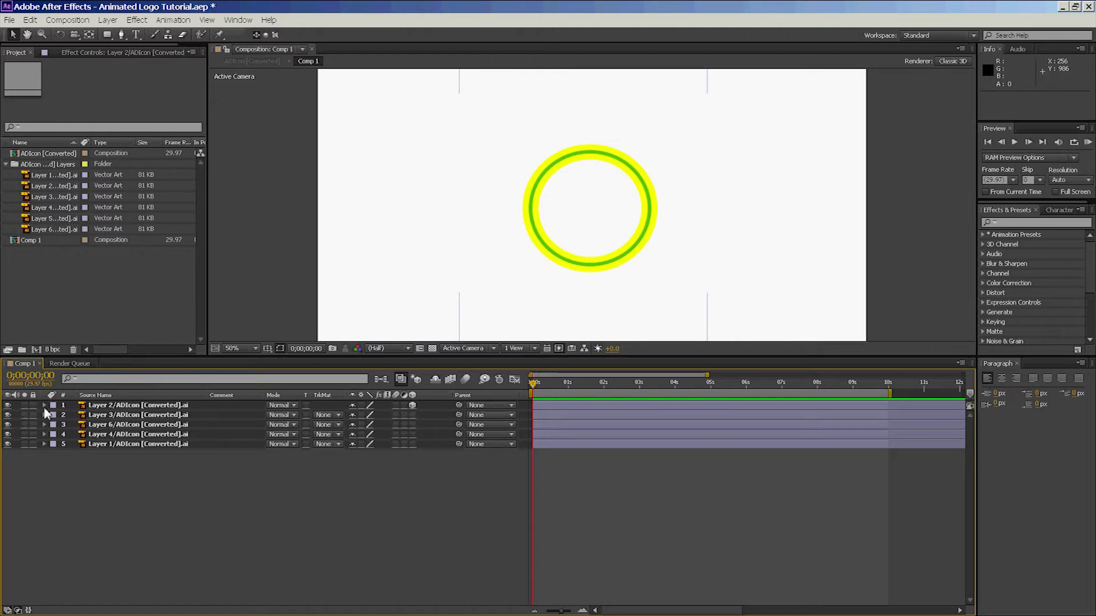
click(44, 406)
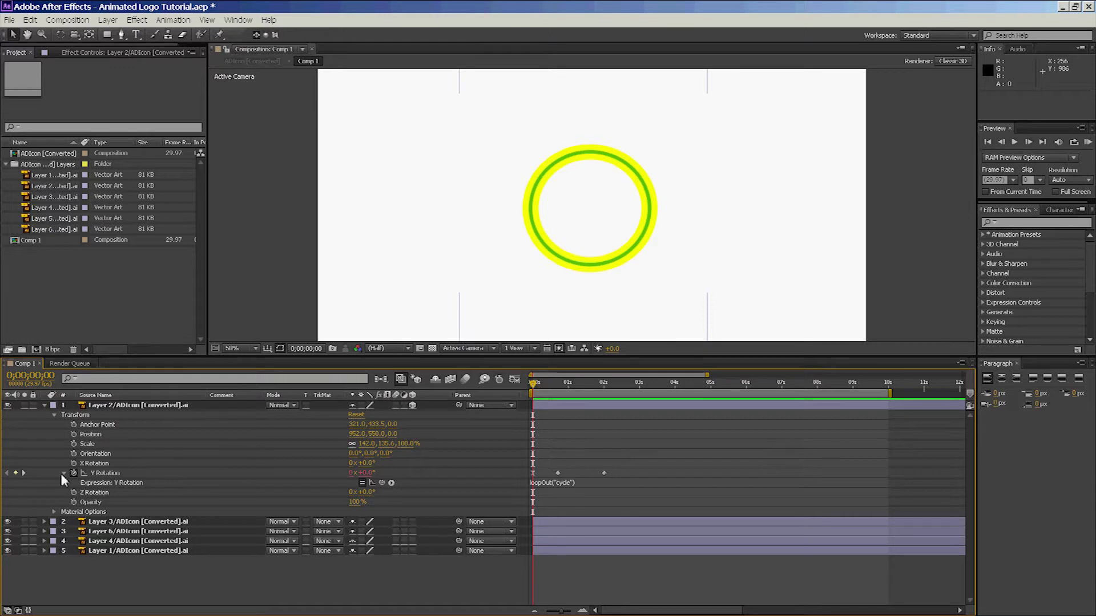
click(54, 416)
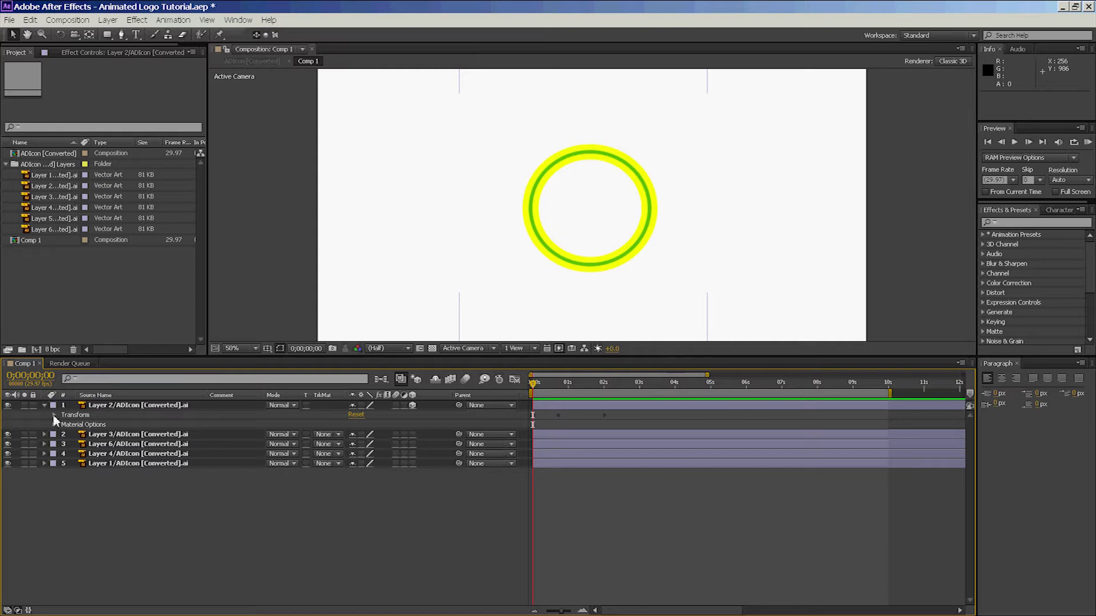
click(55, 415)
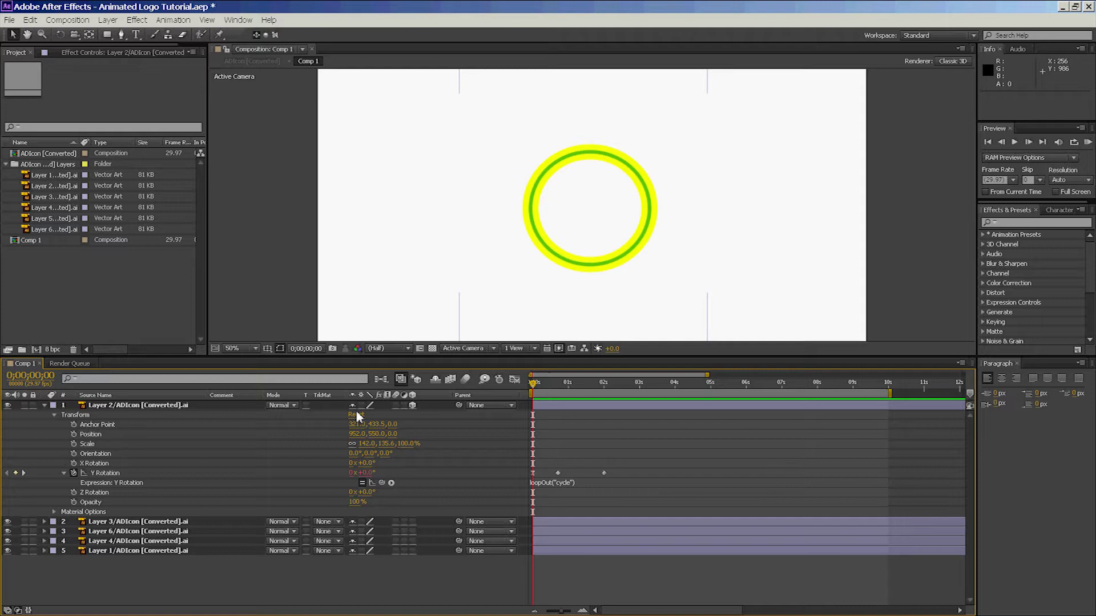
Examine Layer 2's Y Rotation at its keyframes near 0;00;00;21 and at 0;00;02;00, and return to the start
drag(533, 385, 559, 399)
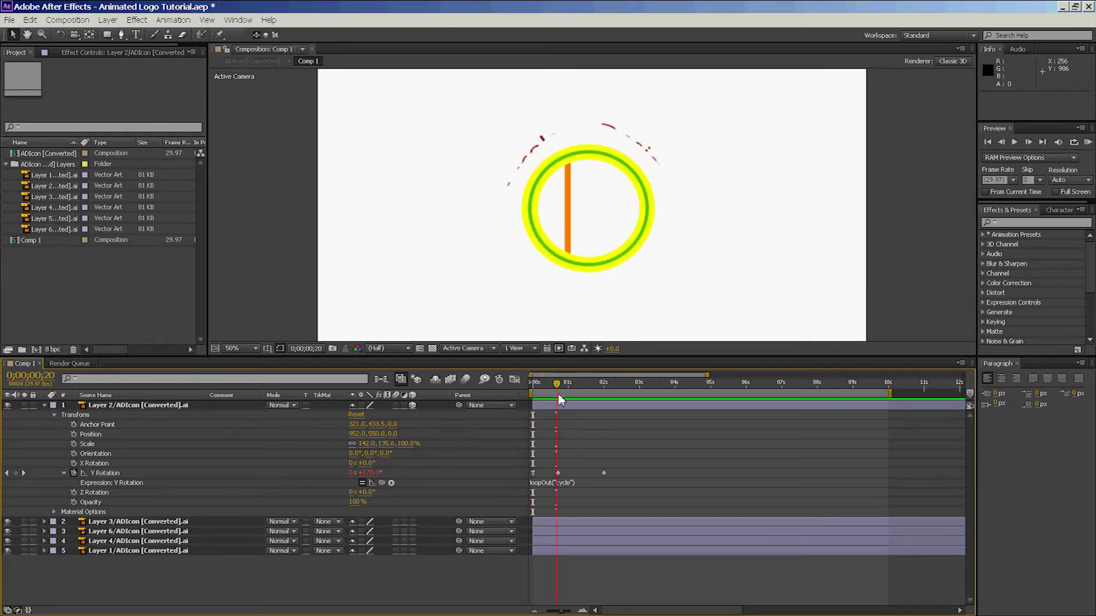
click(559, 401)
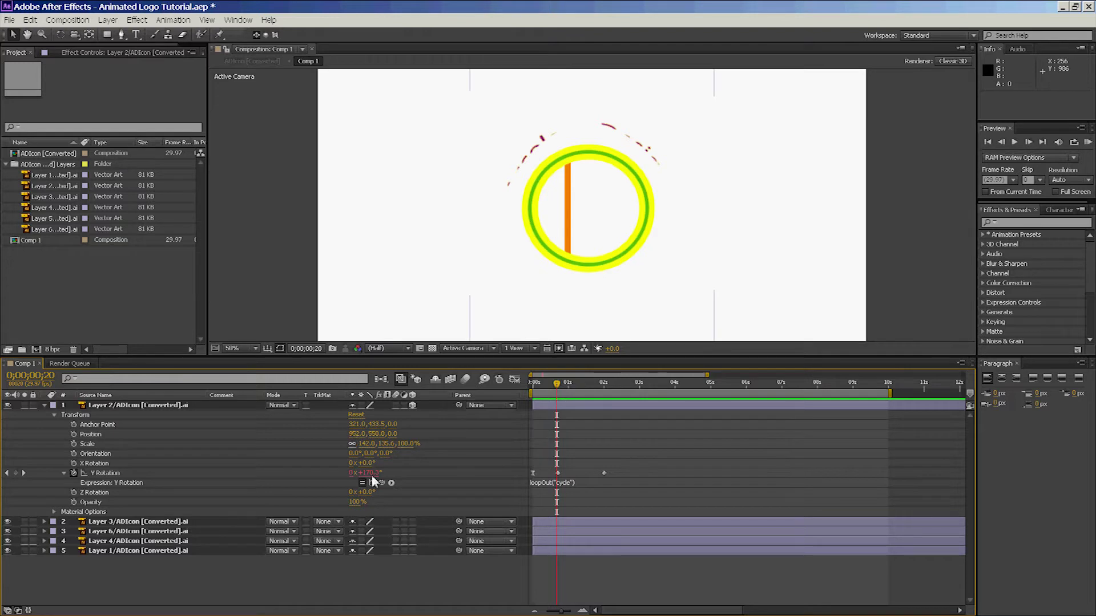
drag(559, 388, 562, 388)
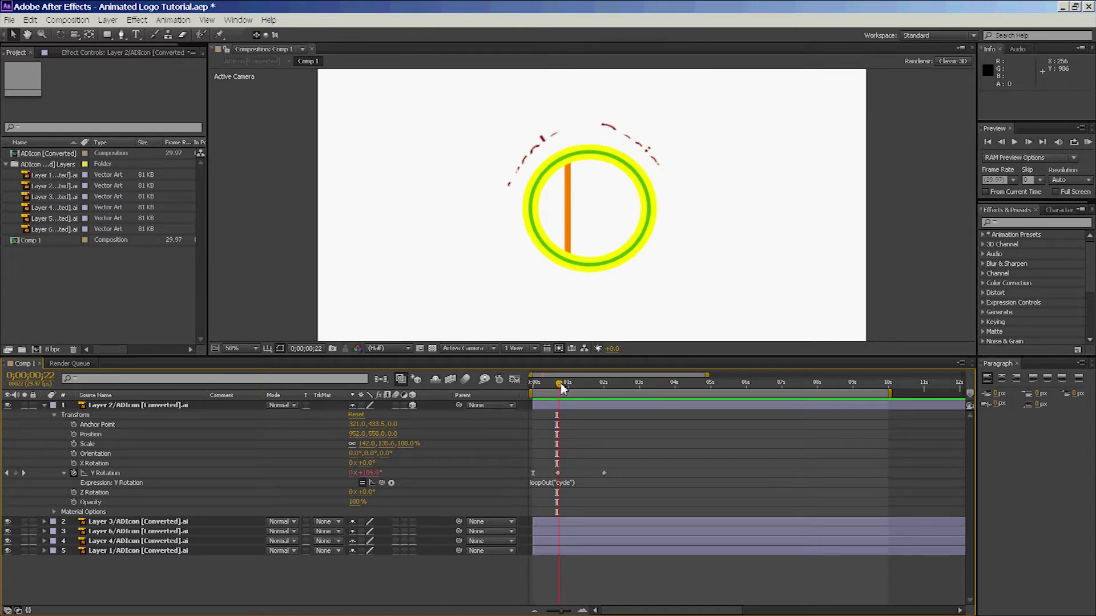
drag(563, 389, 561, 389)
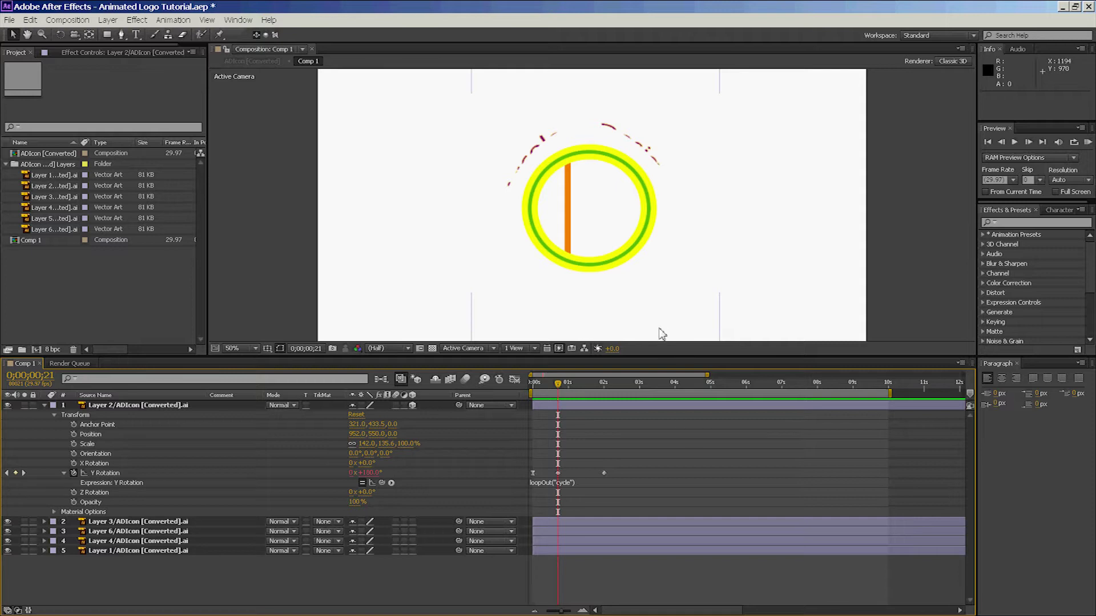
drag(559, 390, 606, 389)
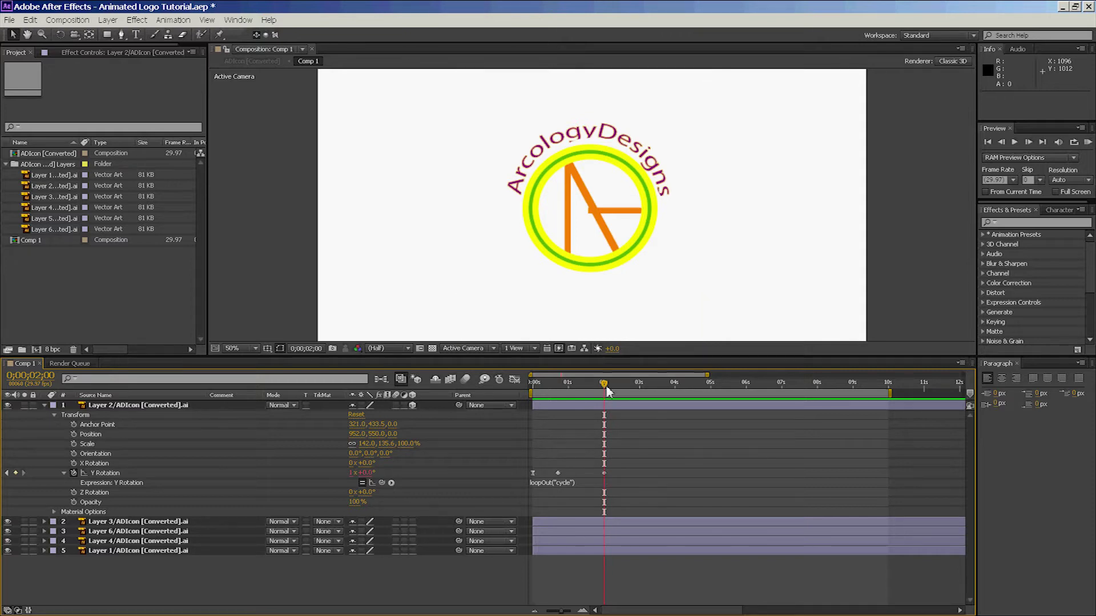
drag(605, 390, 606, 415)
drag(681, 412, 457, 397)
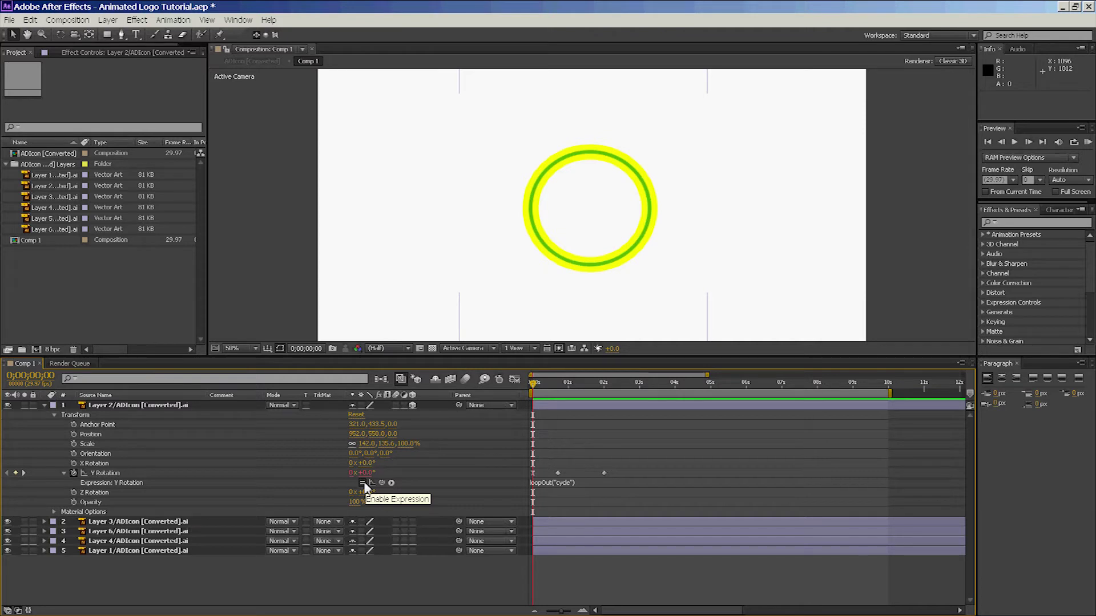
Examine the loopOut("cycle") expression on Layer 2's Y Rotation and scrub the timeline to check how the rotation loops
click(562, 484)
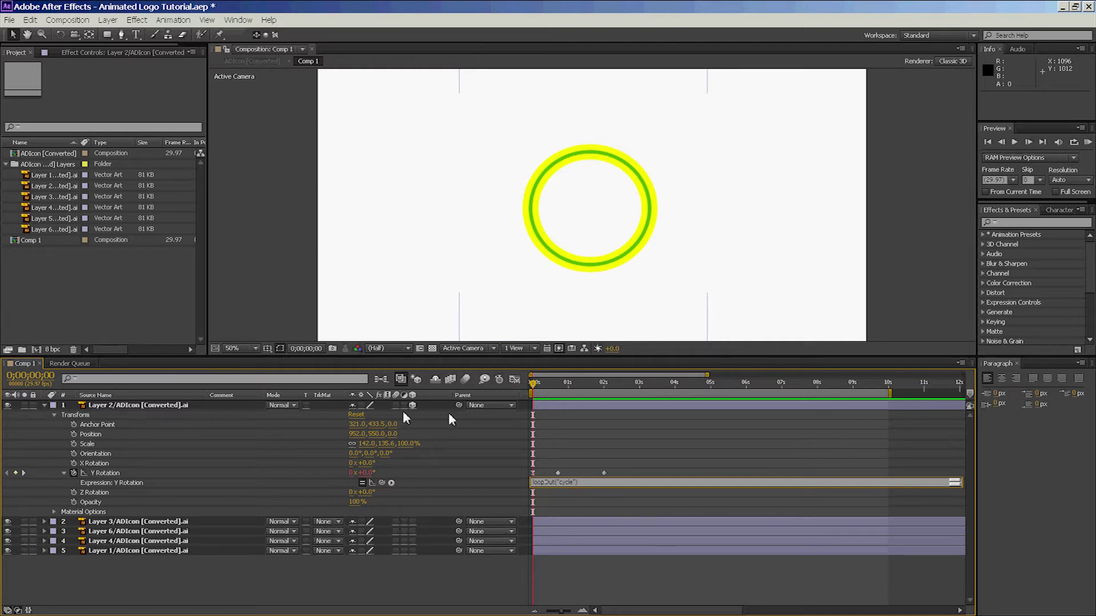
drag(534, 391, 764, 396)
key(space)
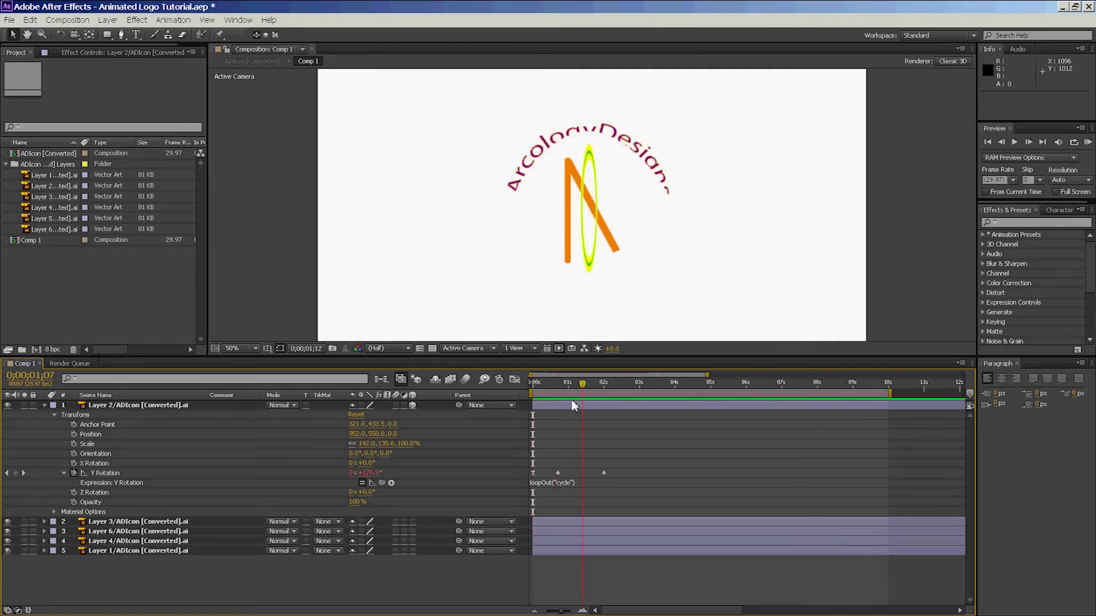
key(Home)
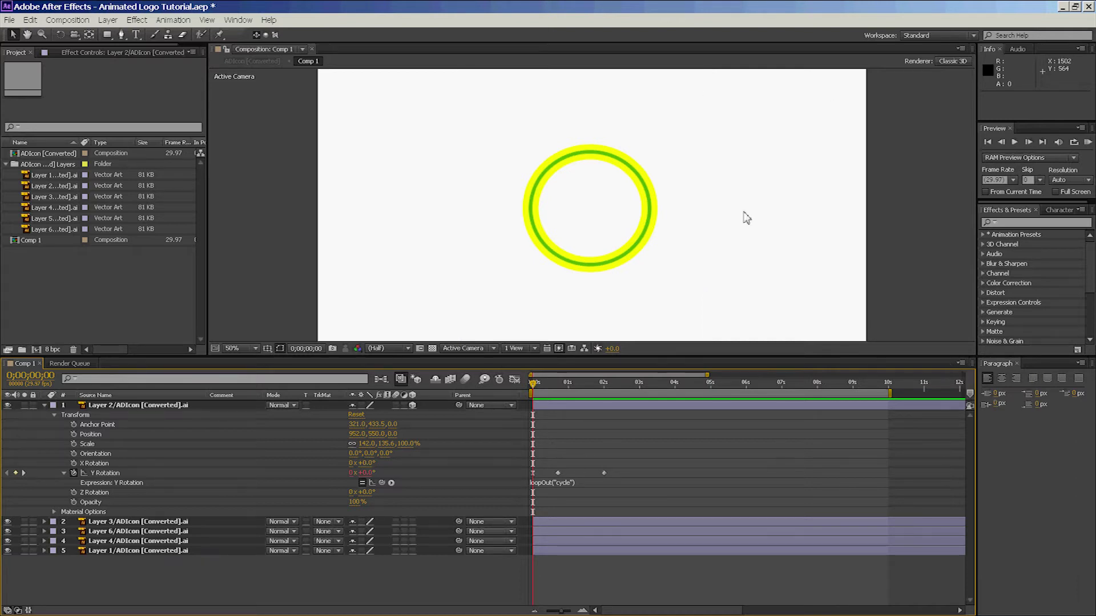
drag(534, 389, 609, 393)
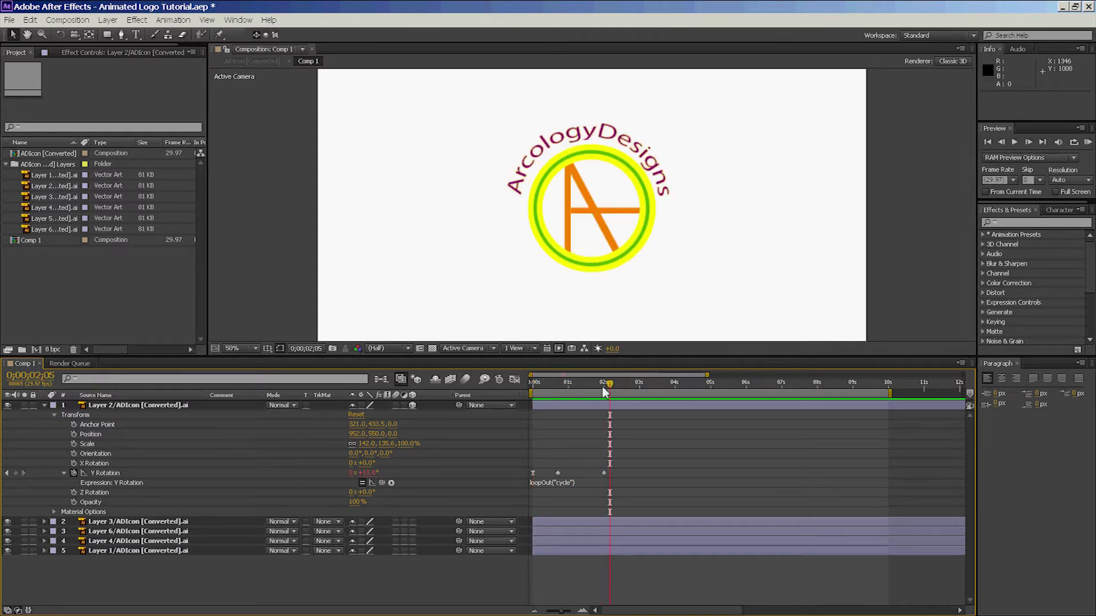
drag(606, 392, 529, 395)
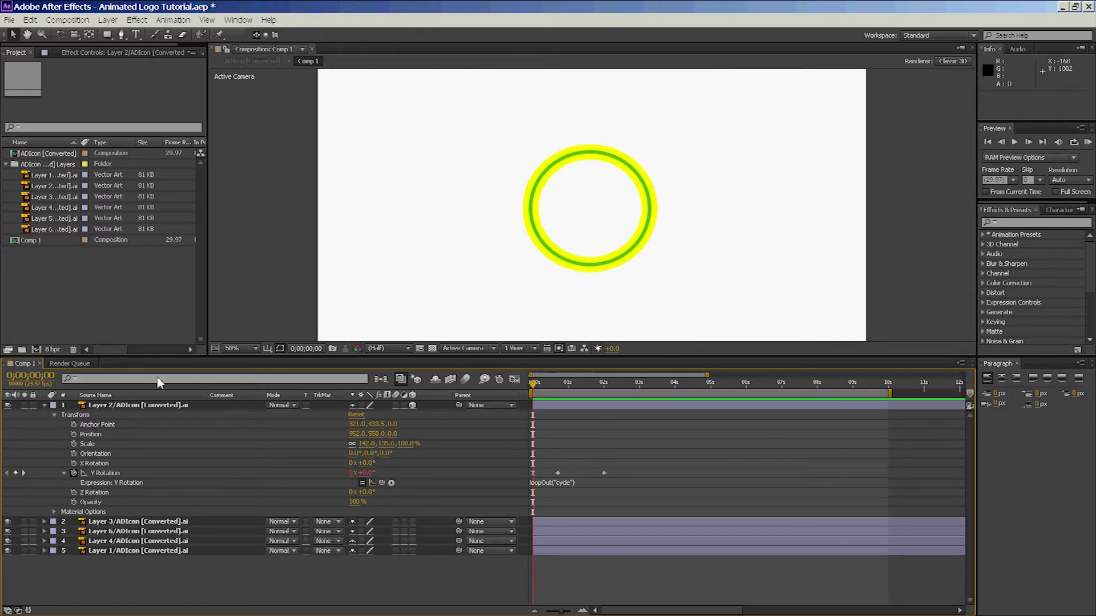
Collapse Layer 2's properties and scrub through the first two seconds of the animation, returning to the start
click(54, 416)
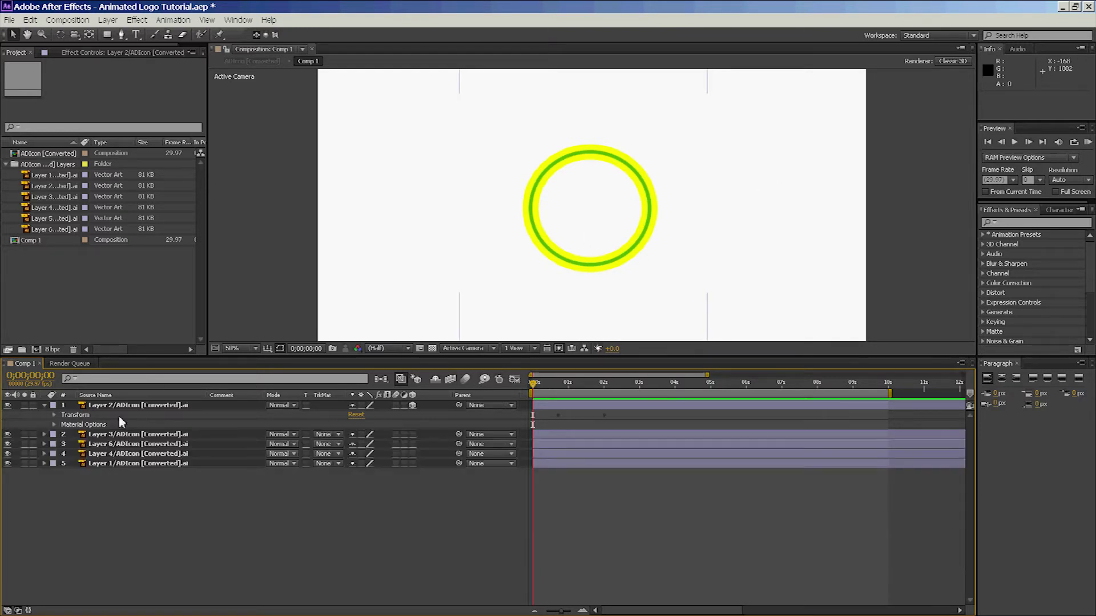
click(44, 405)
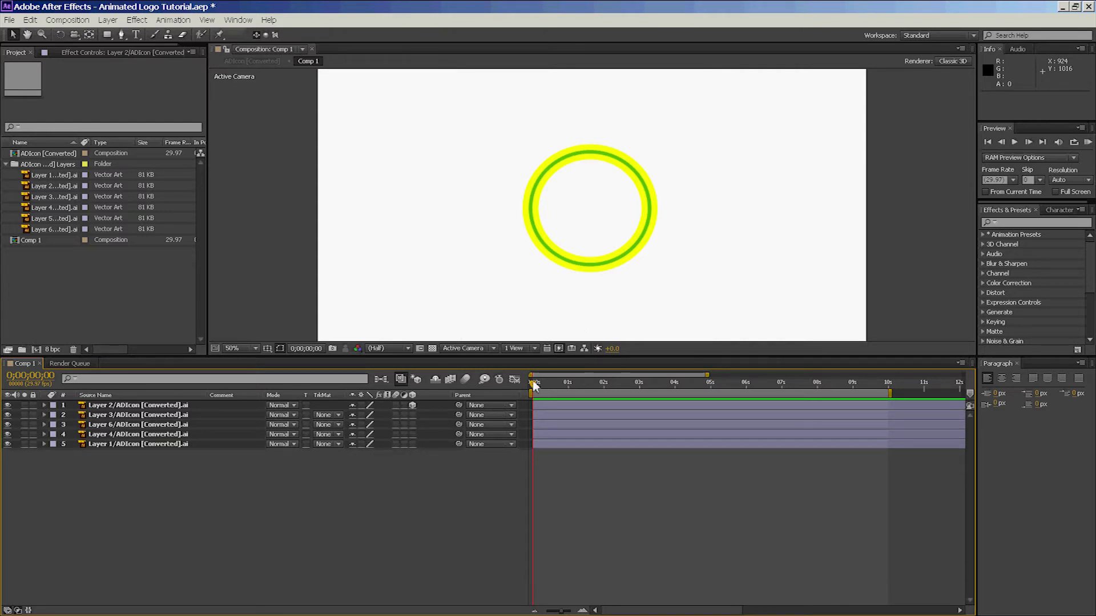
drag(534, 386, 603, 398)
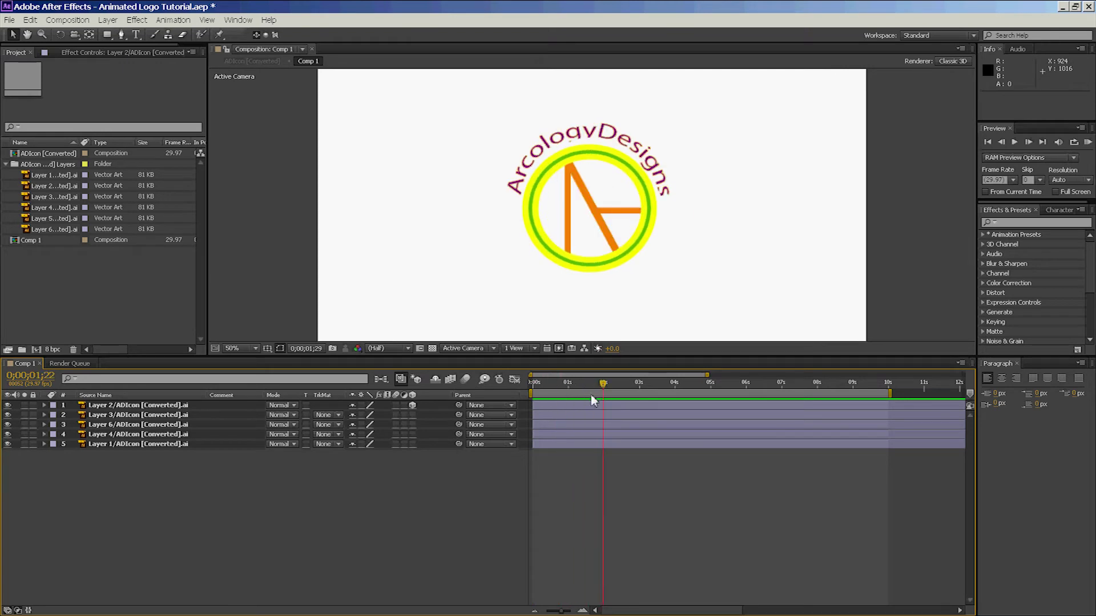
key(Home)
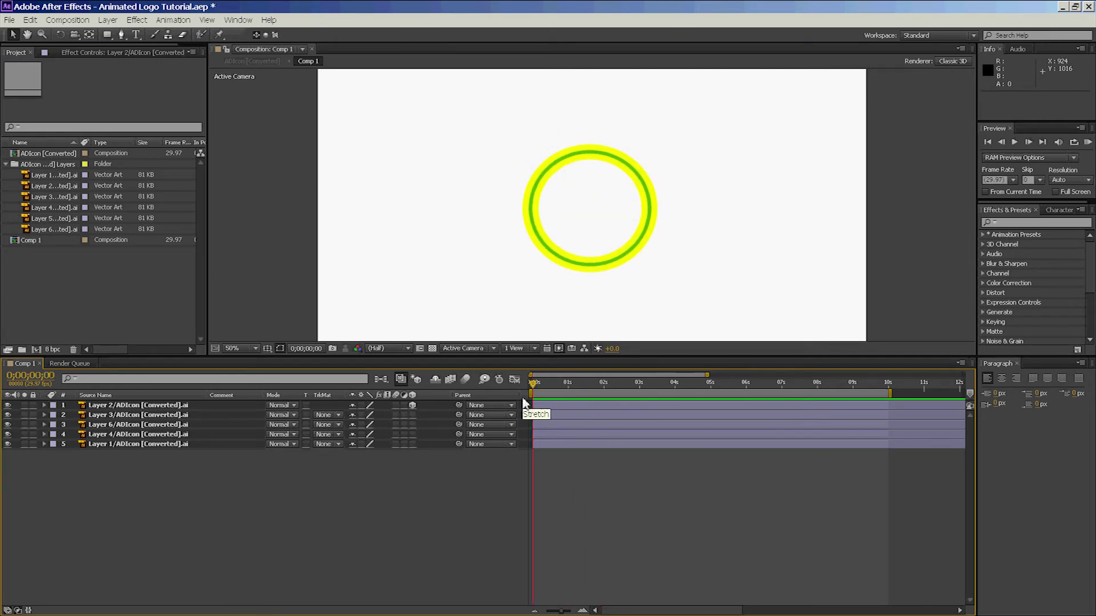
Reveal Layer 3's mask properties, select Mask 1 and scrub to 0;00;01;09 to examine the mask's effect
click(44, 415)
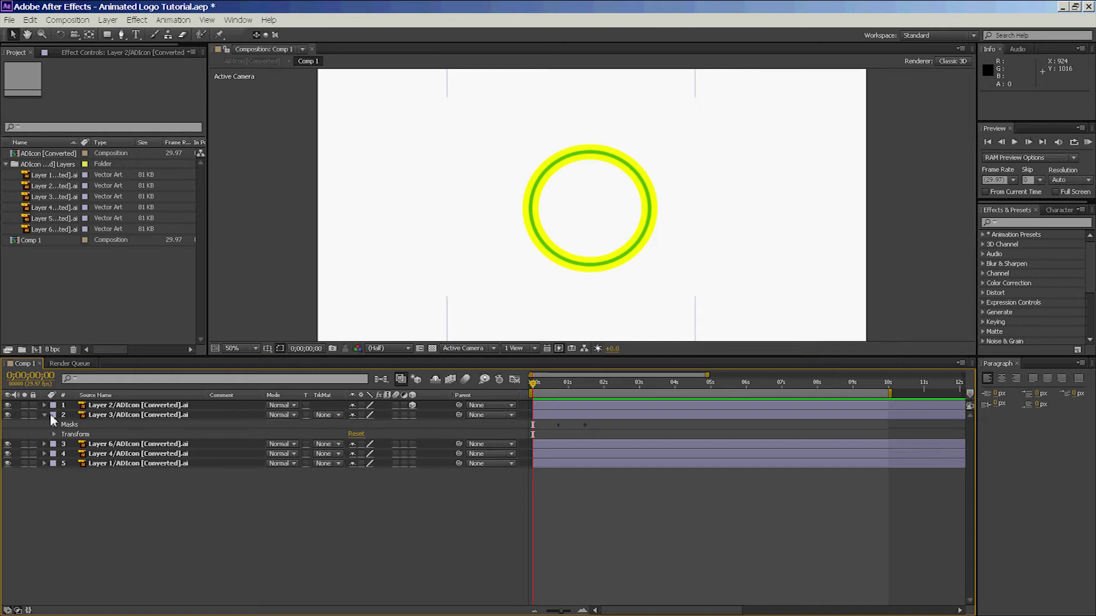
click(55, 425)
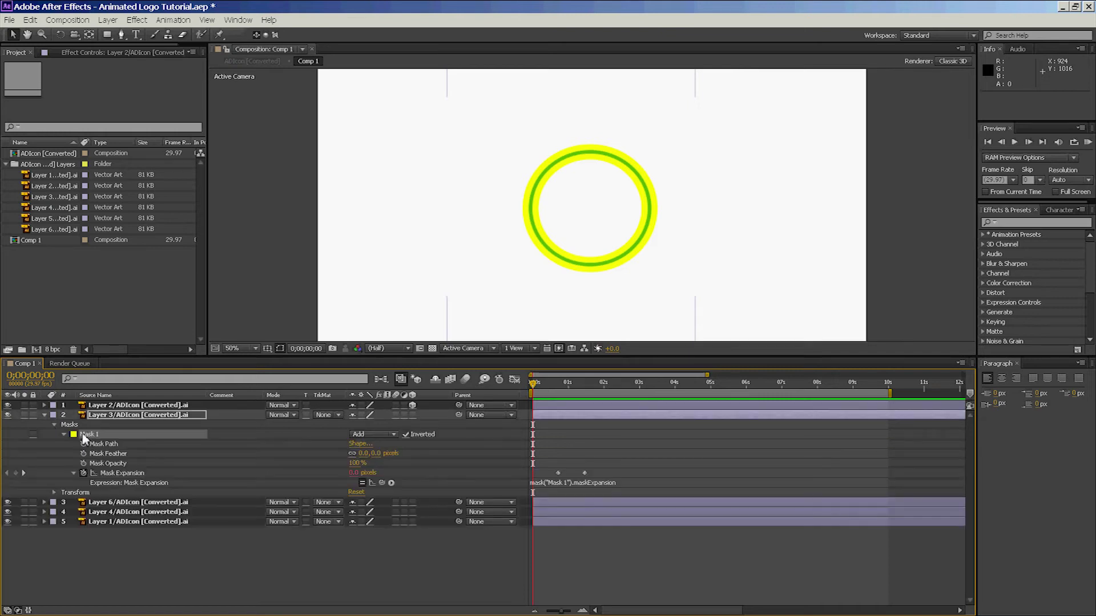
click(86, 435)
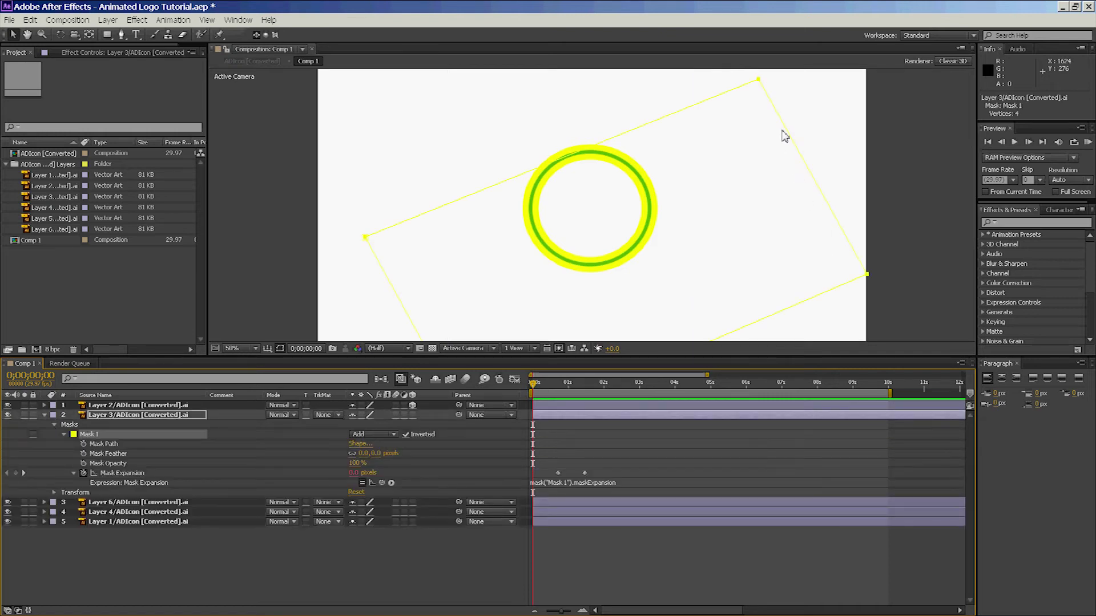
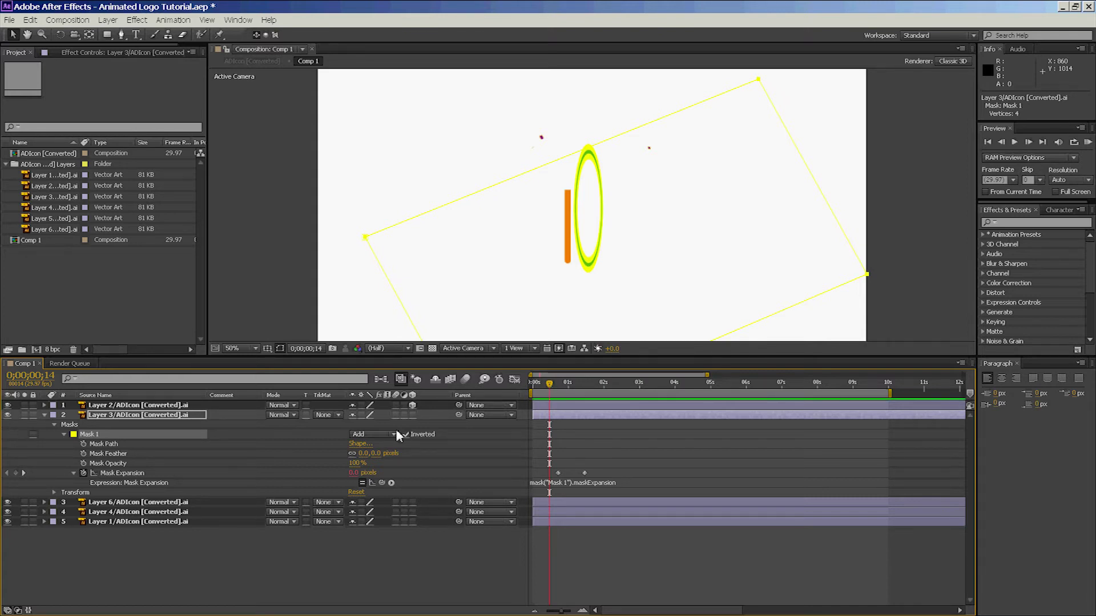
drag(549, 384, 579, 385)
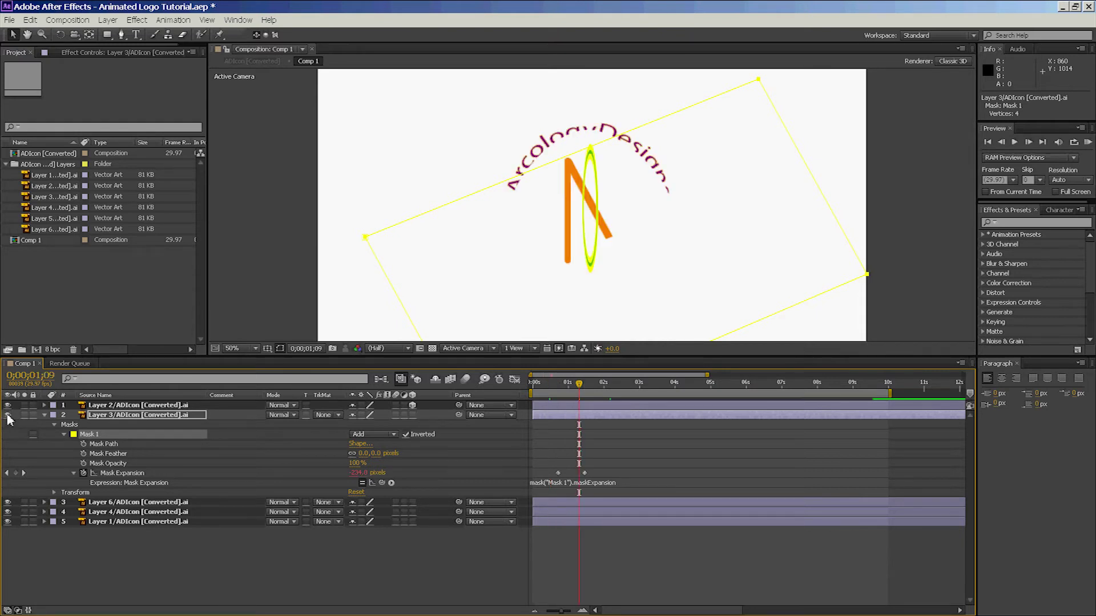
Isolate Layer 3 by hiding Layers 6, 4, 1 and 2, and scrub through its reveal, returning to the start
click(8, 503)
click(8, 512)
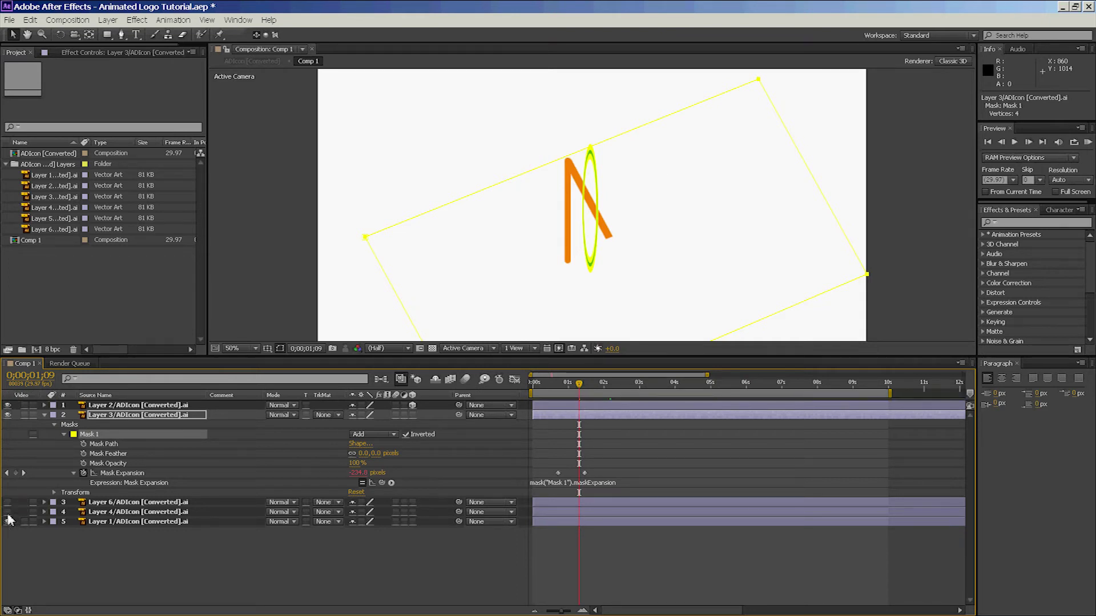
click(8, 521)
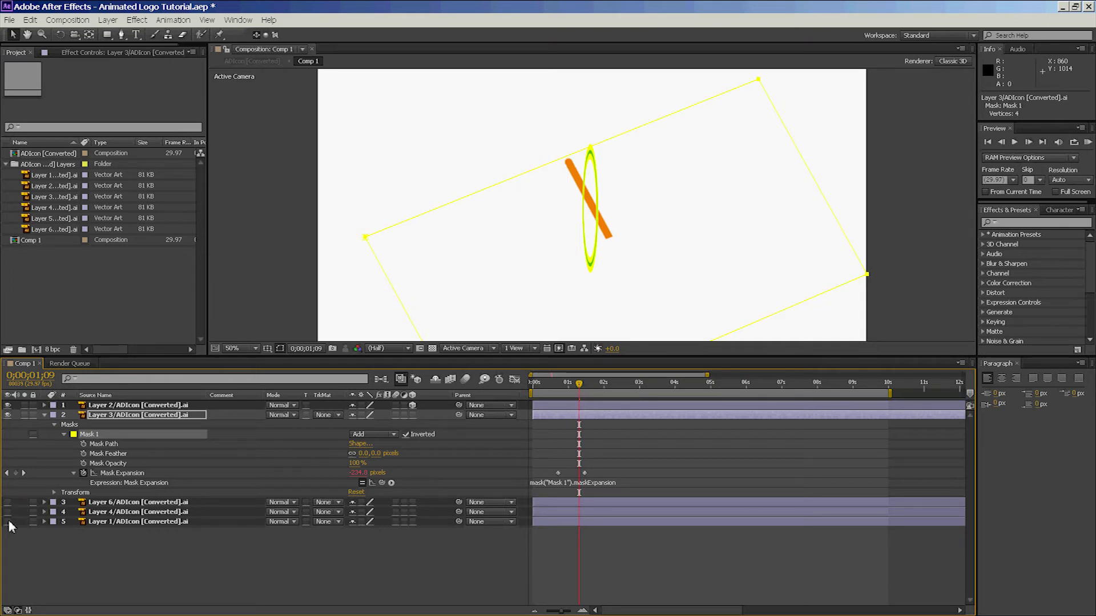
click(8, 405)
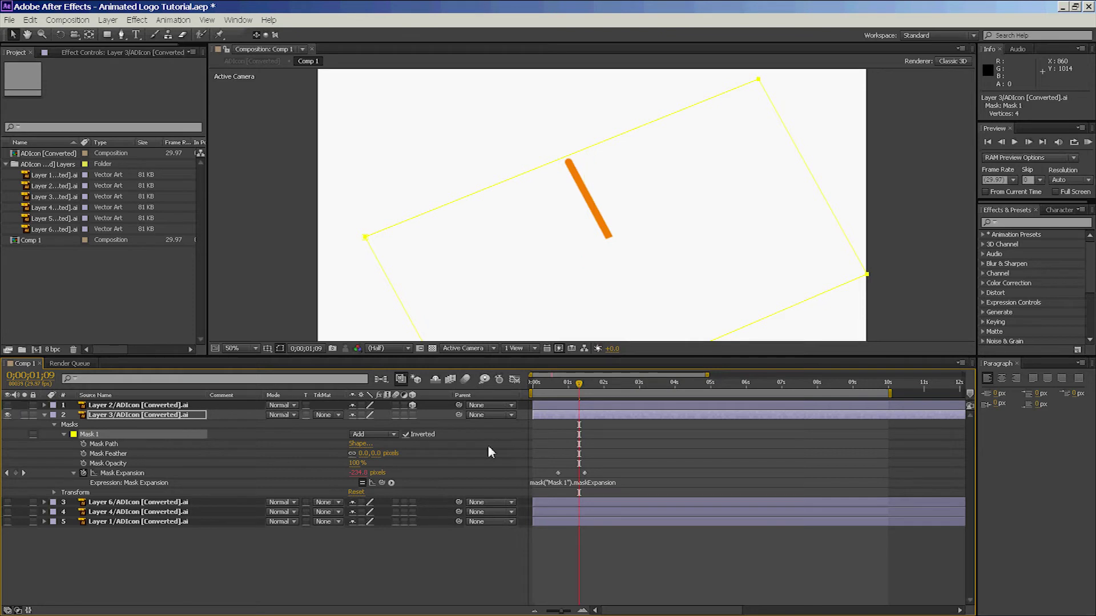
drag(583, 387, 606, 387)
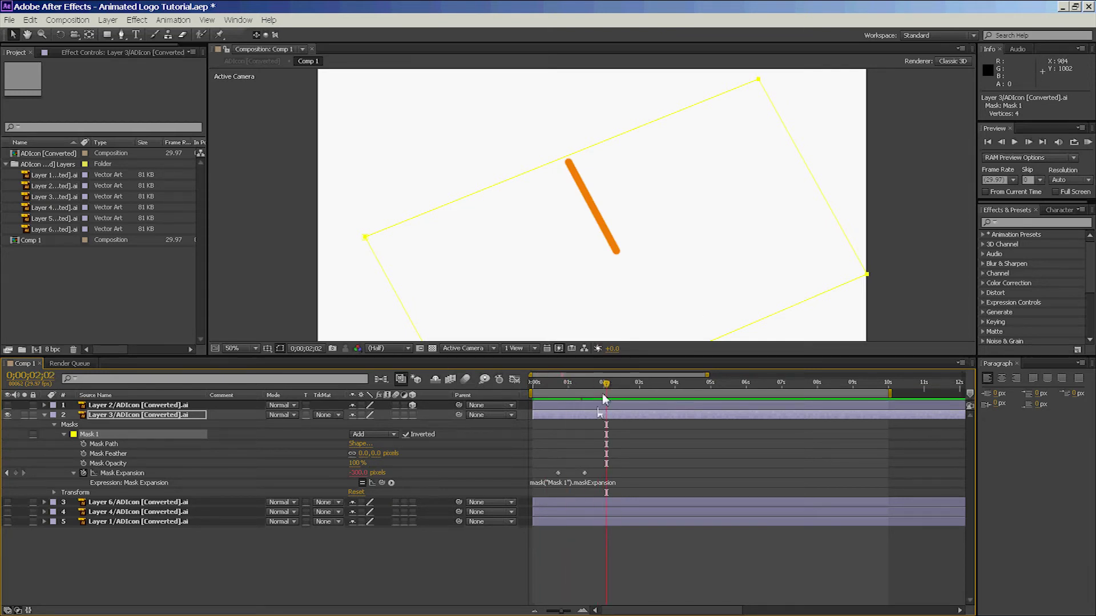
click(551, 383)
drag(551, 382, 531, 381)
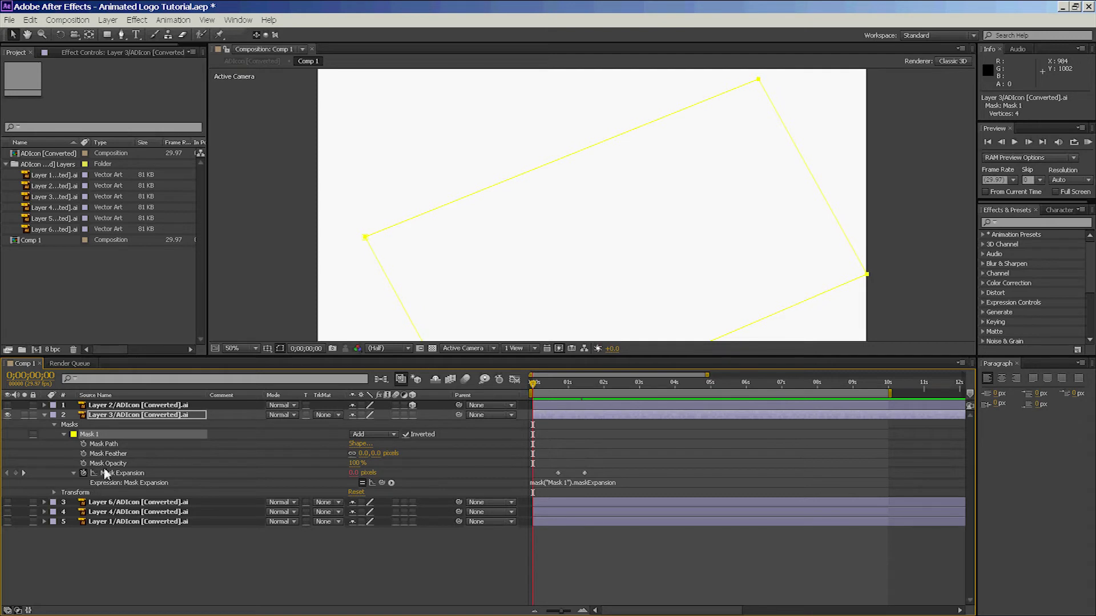
Turn off the Inverted option of Layer 3's Mask 1 to compare the stroke's visibility, and turn it back on
click(406, 434)
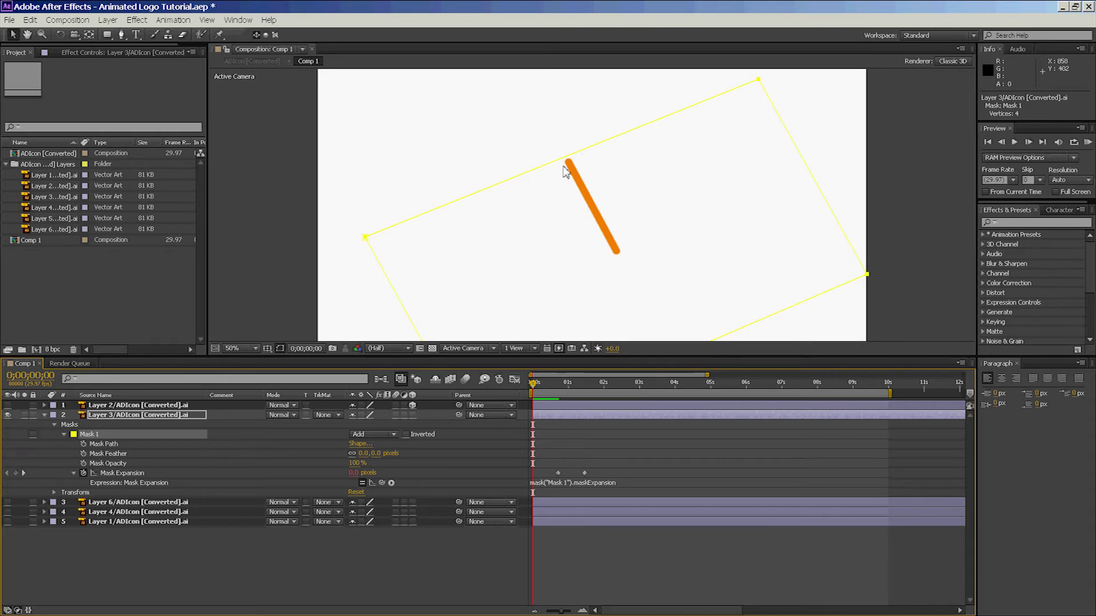
click(537, 386)
drag(536, 386, 495, 388)
click(406, 434)
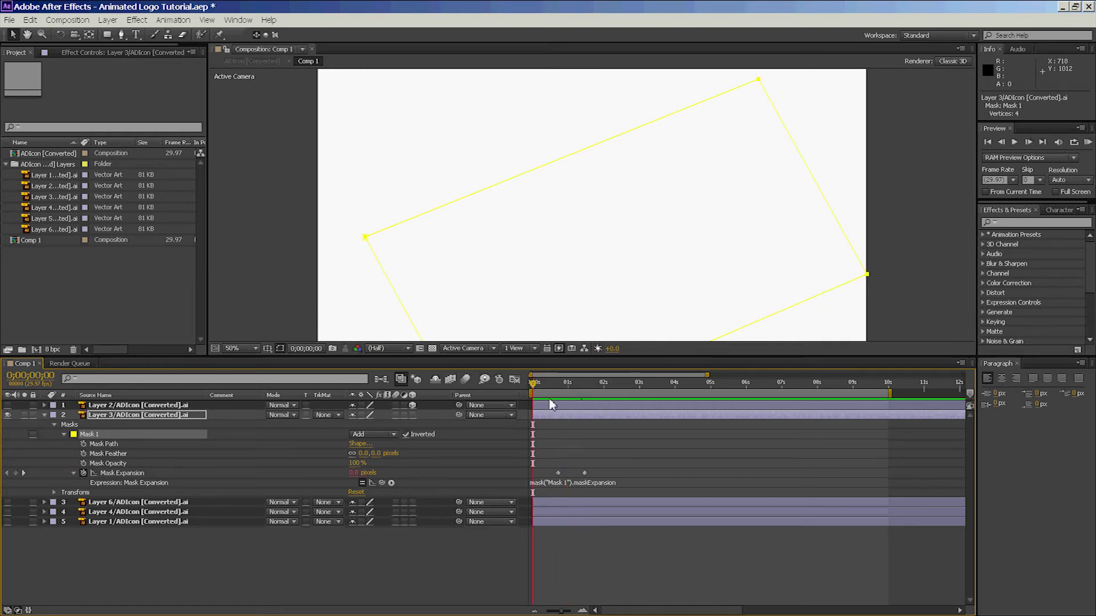
Examine Layer 3's Mask Expansion at its keyframes at 0;00;01;14 and 0;00;00;21
drag(535, 391, 589, 393)
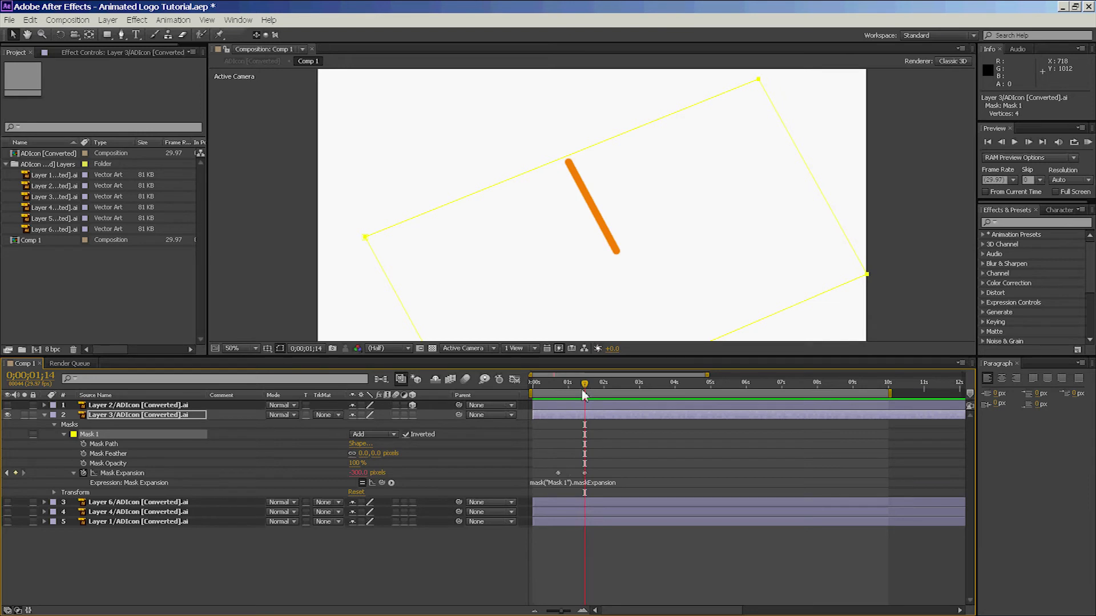
mouse_move(585, 477)
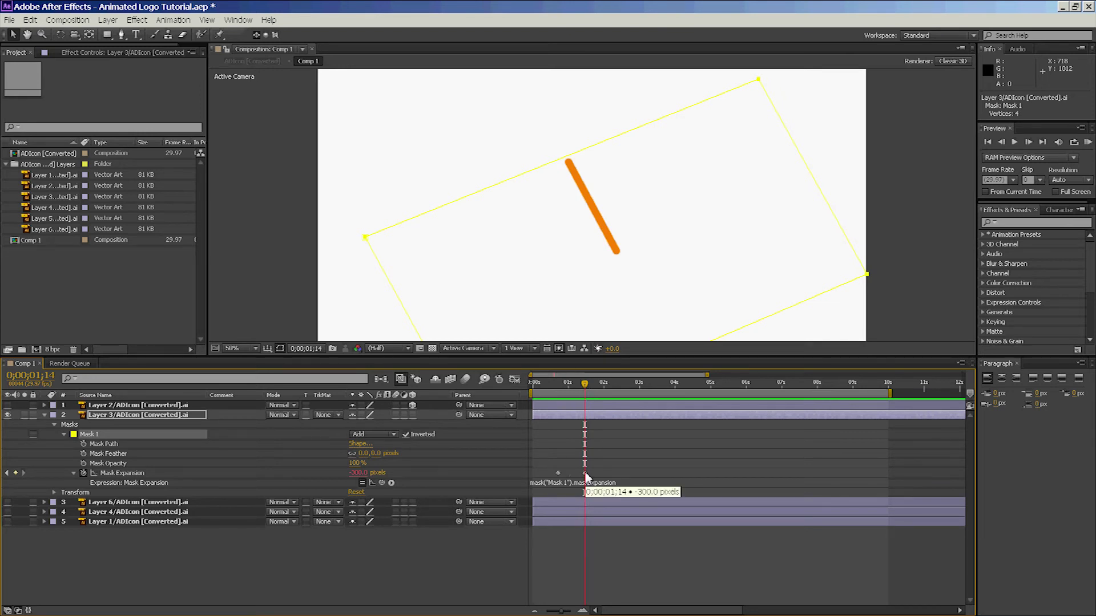
mouse_move(583, 384)
mouse_down()
mouse_move(557, 386)
mouse_move(587, 390)
mouse_move(561, 395)
mouse_up()
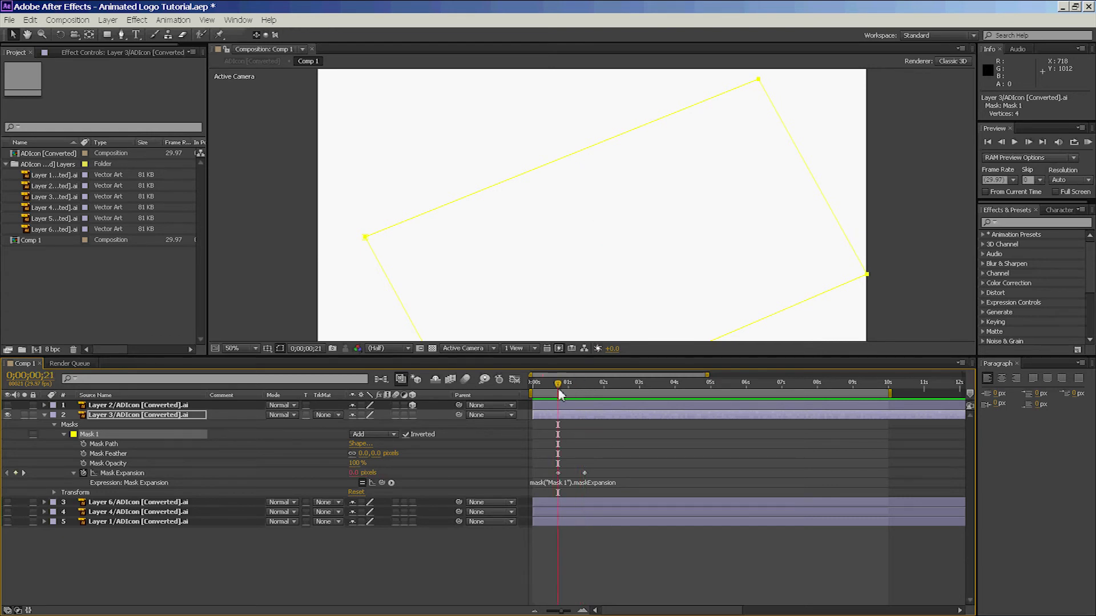
Show Layer 1 again and scrub from 0;00;00;21 to 0;00;01;13 to check how Layer 3's stroke follows it
click(7, 521)
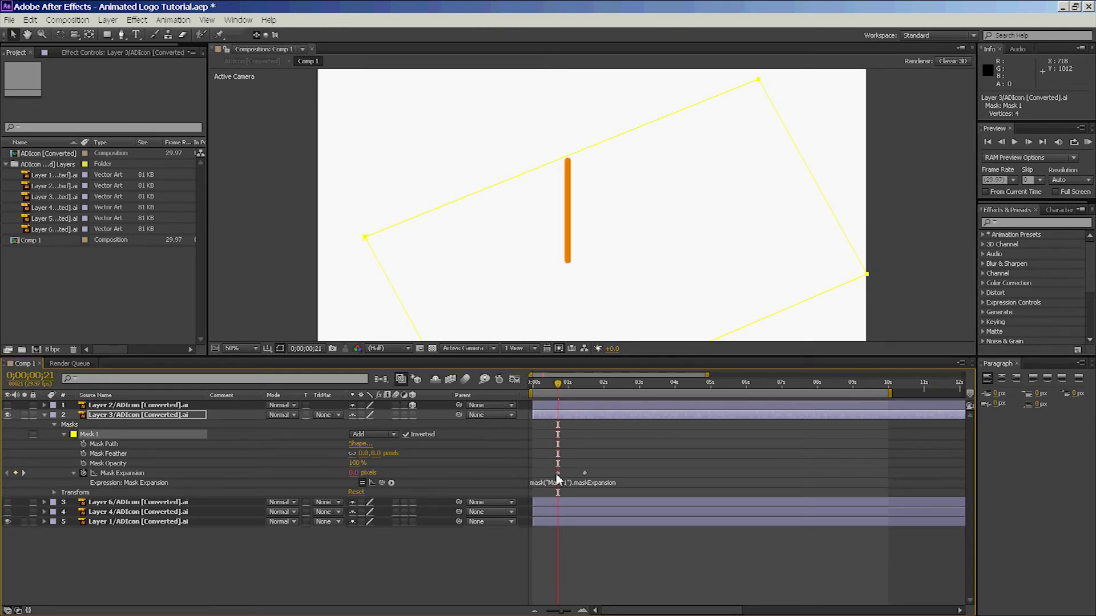
mouse_move(562, 393)
mouse_down()
mouse_move(533, 388)
mouse_move(559, 390)
mouse_up()
drag(558, 389, 585, 392)
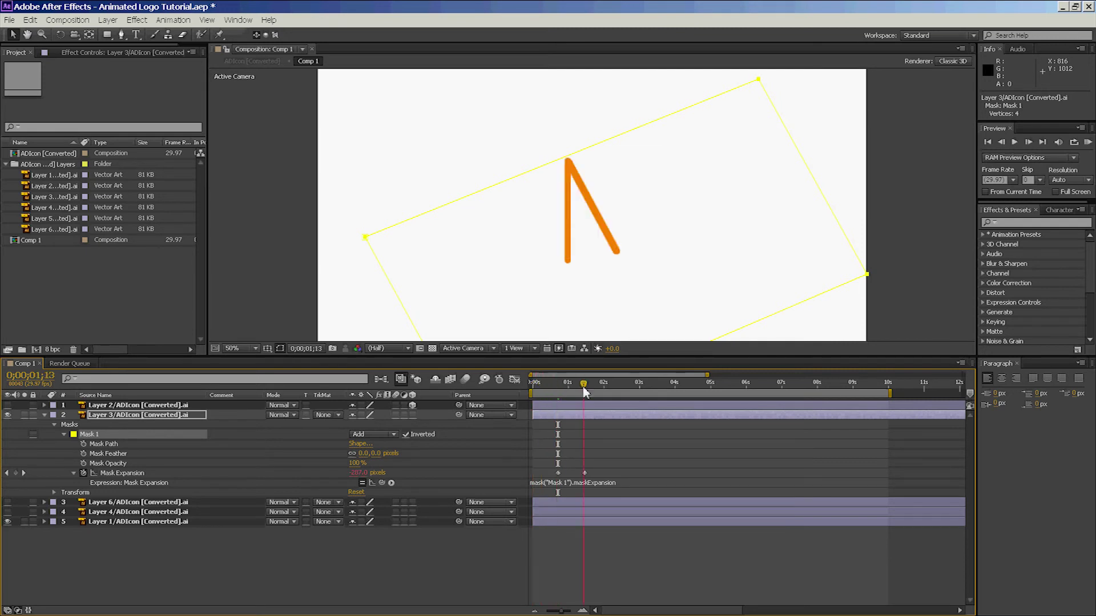
Show Layer 4 again while keeping Layers 6 and 2 hidden, and scrub to 0;00;02;10 to check the crossbar's reveal
click(7, 512)
click(7, 502)
click(8, 502)
click(8, 405)
click(7, 405)
click(8, 502)
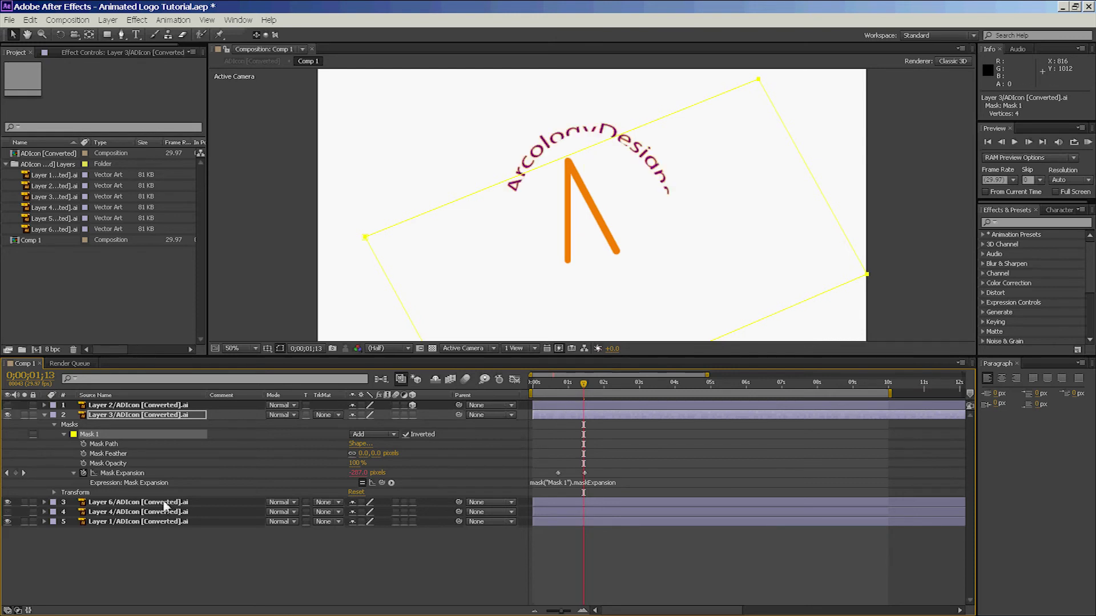
click(8, 502)
click(7, 512)
click(7, 522)
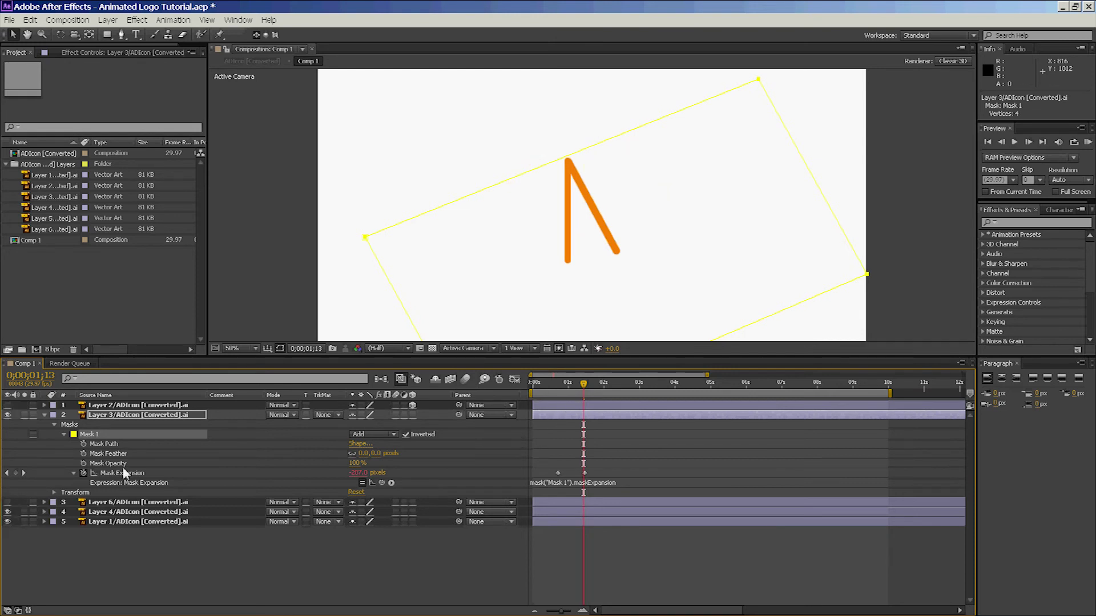
drag(590, 383, 618, 389)
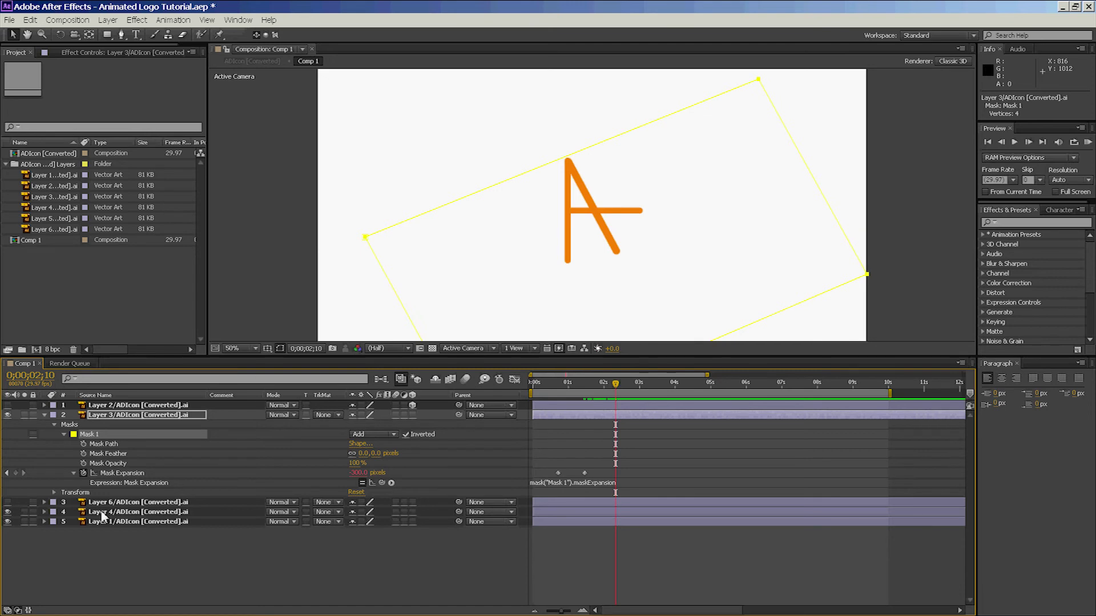
Look briefly at Layer 4's properties, collapse the properties of Layers 4 and 3, and return to the start
click(127, 512)
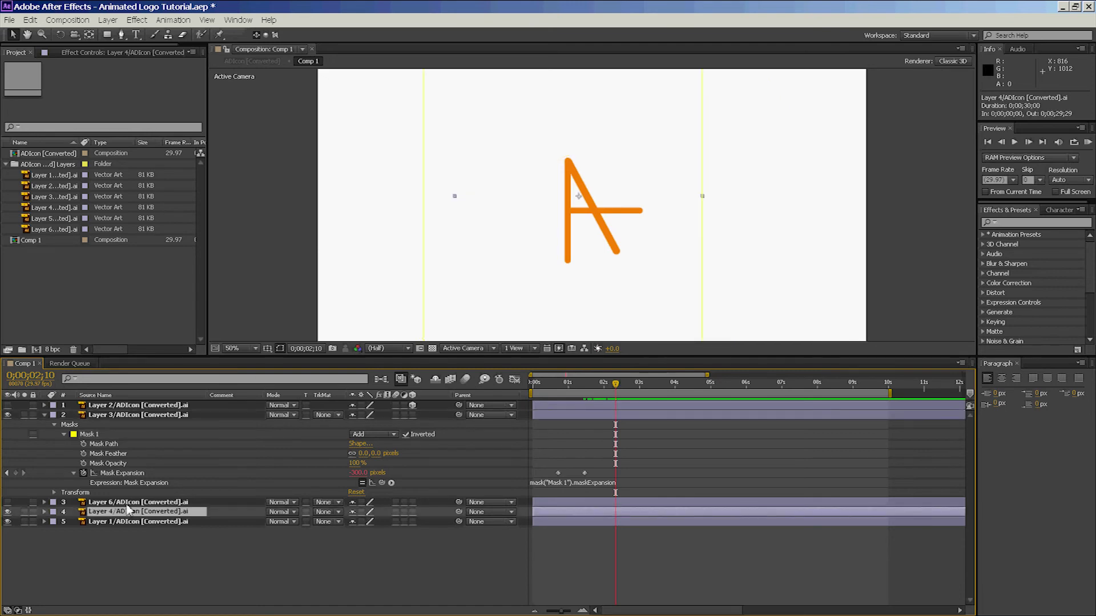
click(45, 512)
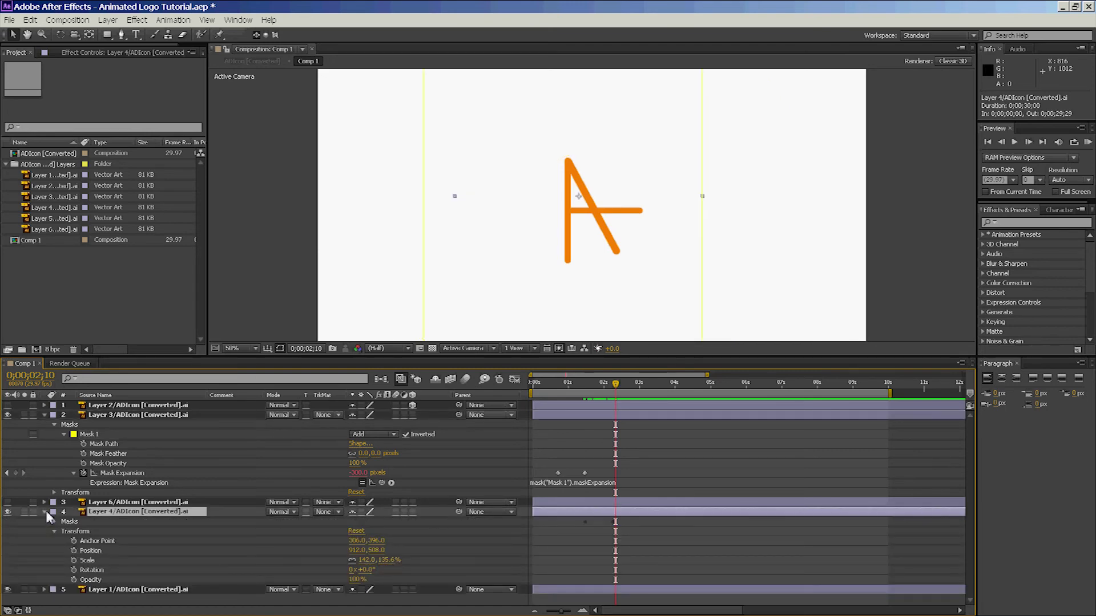
click(45, 512)
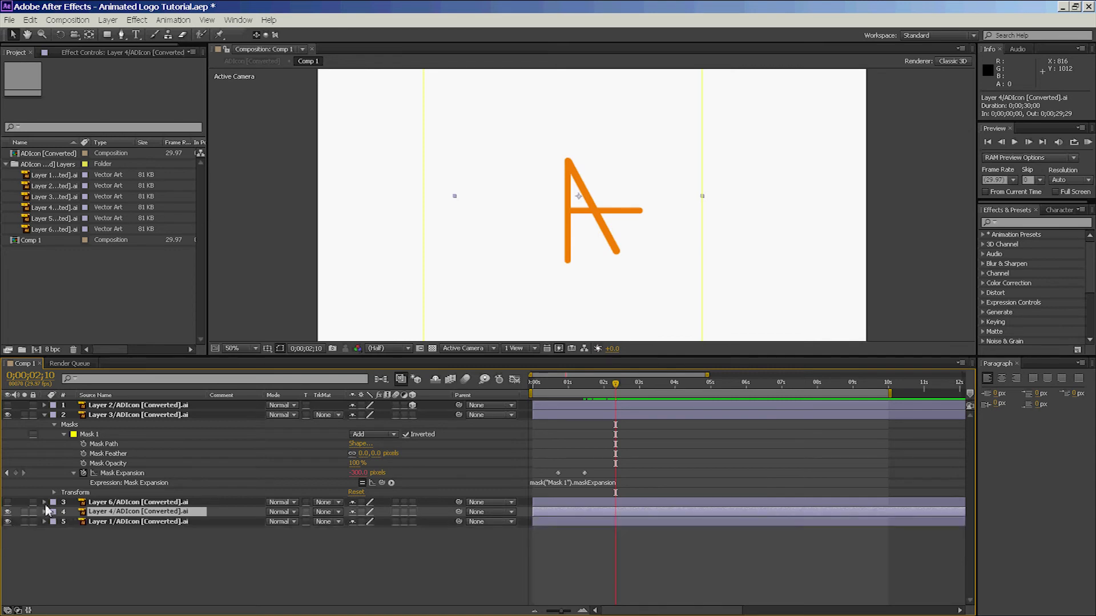
click(44, 415)
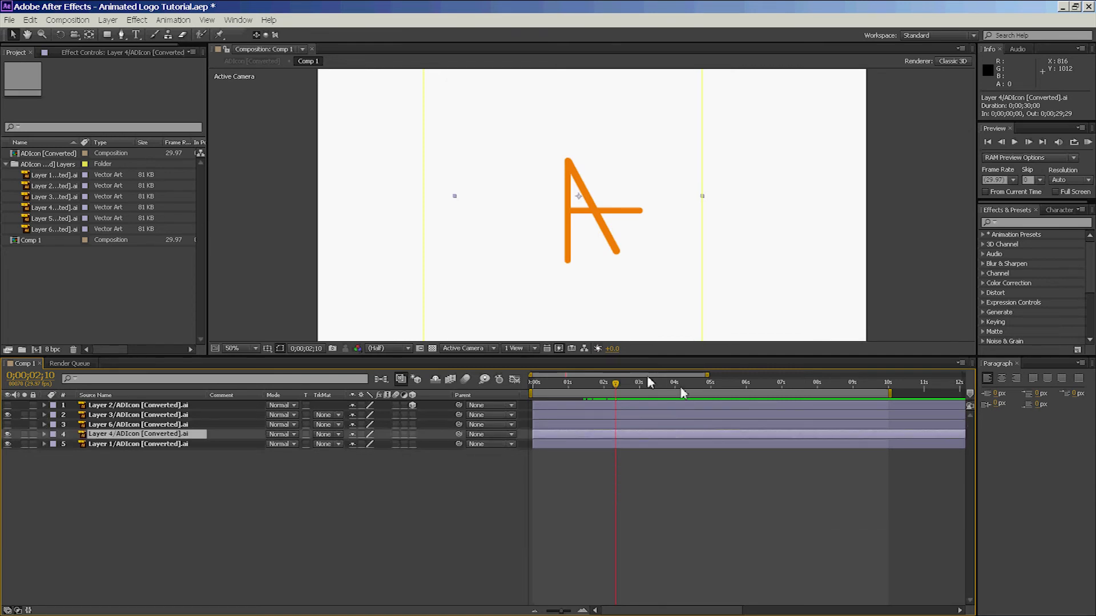
drag(618, 388, 531, 391)
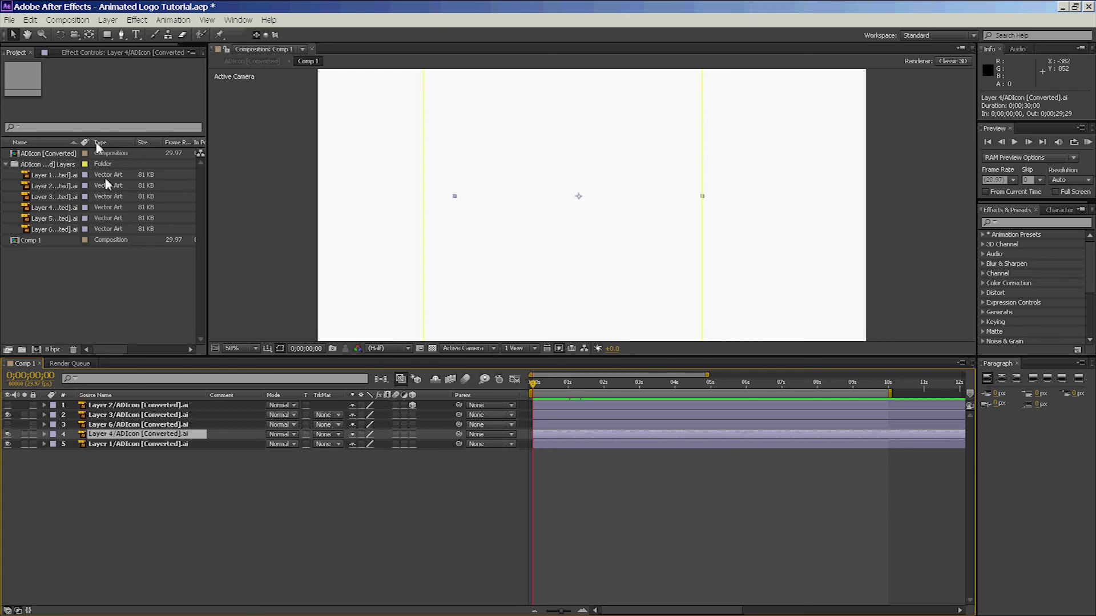
Show Layers 6 and 2 again at 0;00;04;13, and scrub the complete logo animation back to the start
click(101, 209)
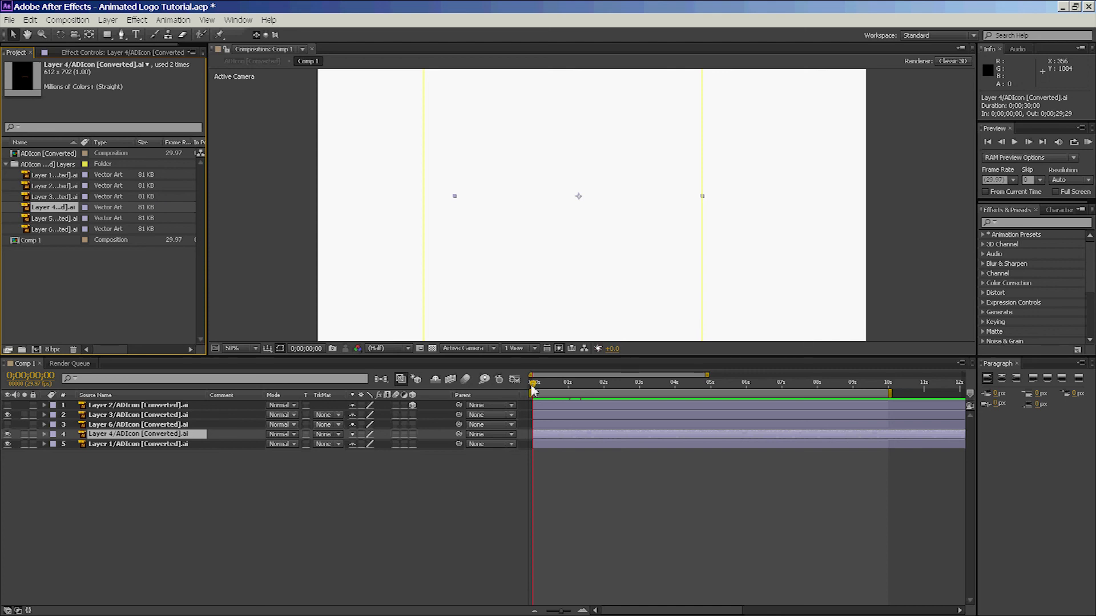
drag(532, 388, 693, 407)
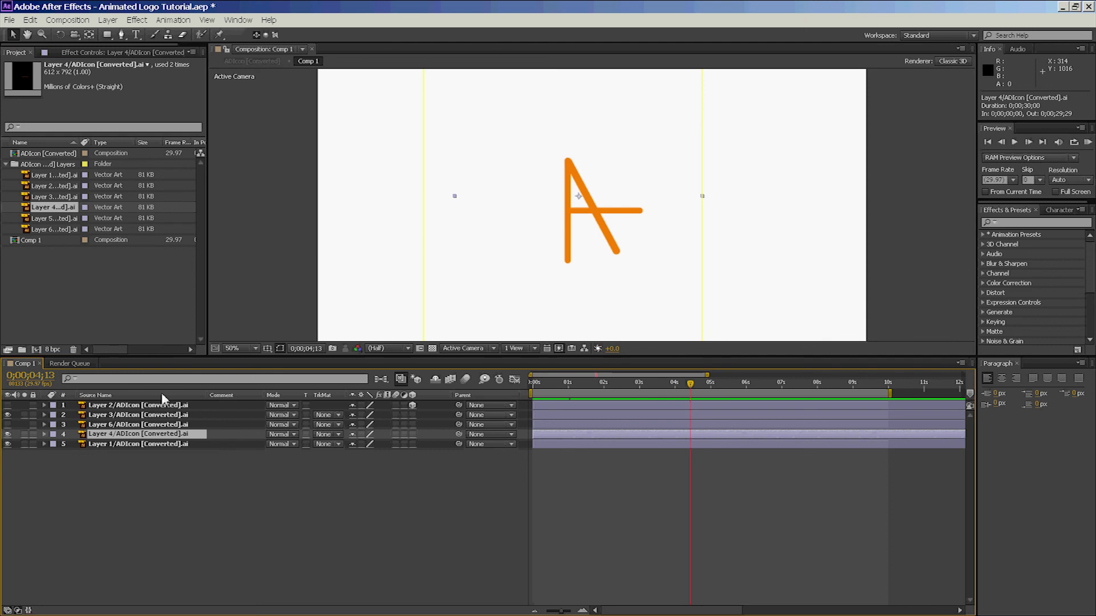
click(8, 424)
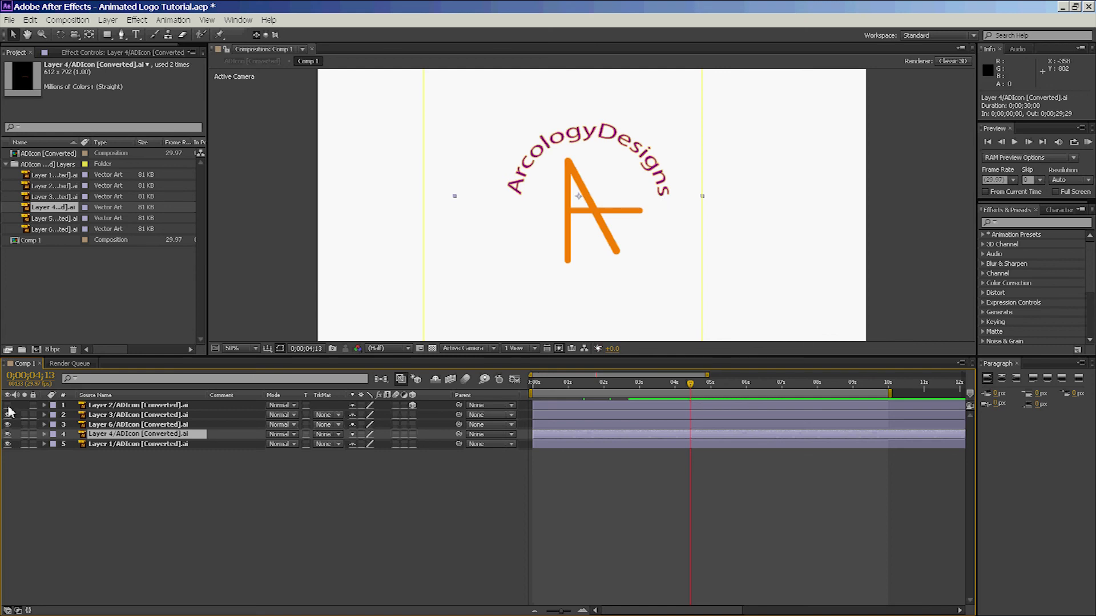
click(8, 406)
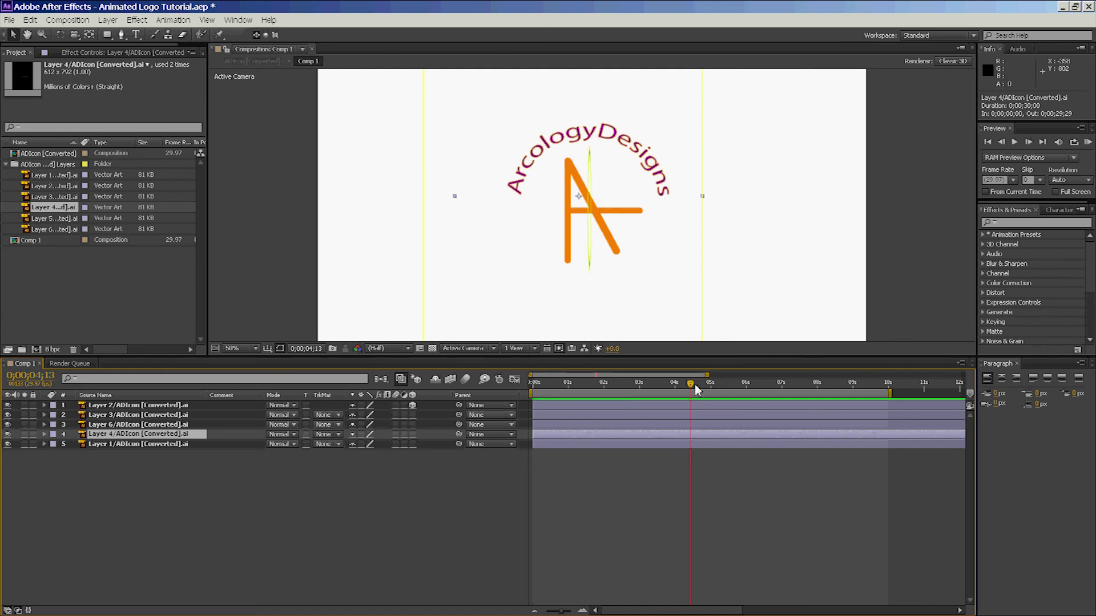
drag(695, 390, 677, 407)
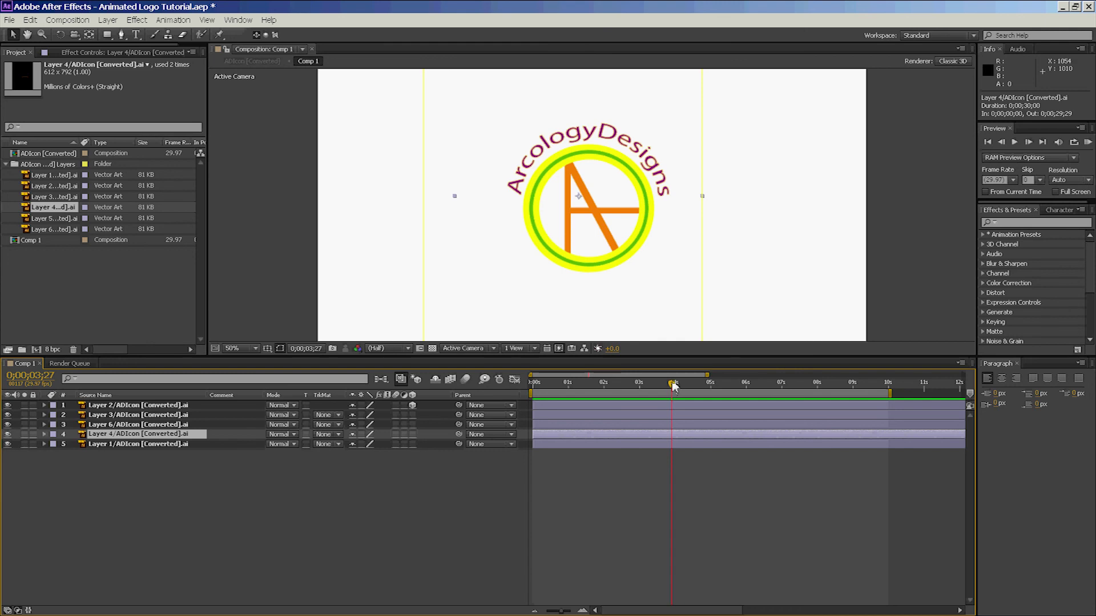
drag(672, 385, 522, 390)
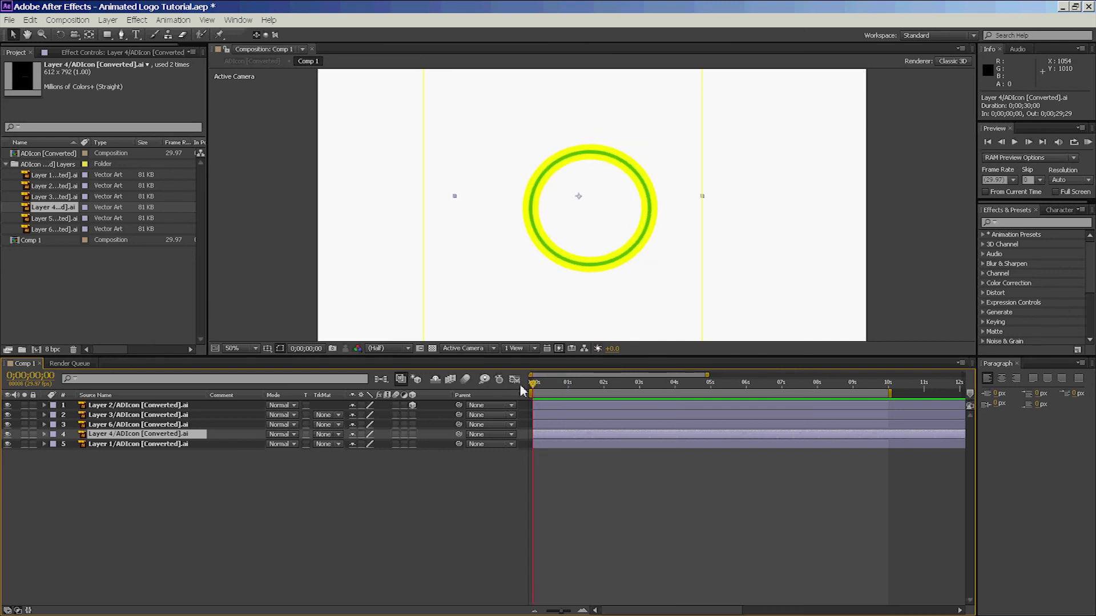